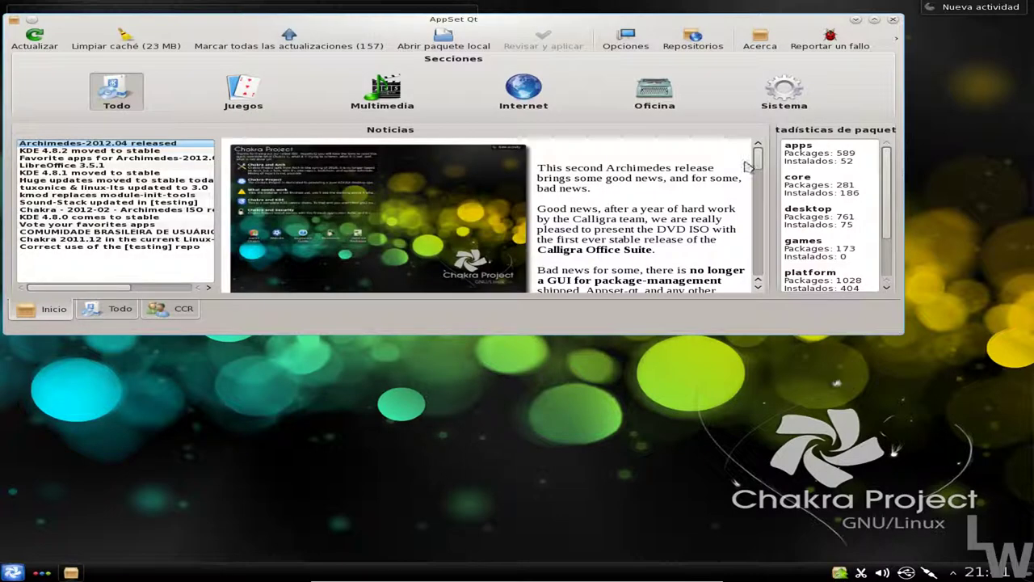
Step: Move the package manager window away from the screen corner and maximize it
{"action": "left_click_drag", "start_coordinate": [492, 18], "coordinate": [572, 70]}
{"action": "double_click", "coordinate": [715, 72]}
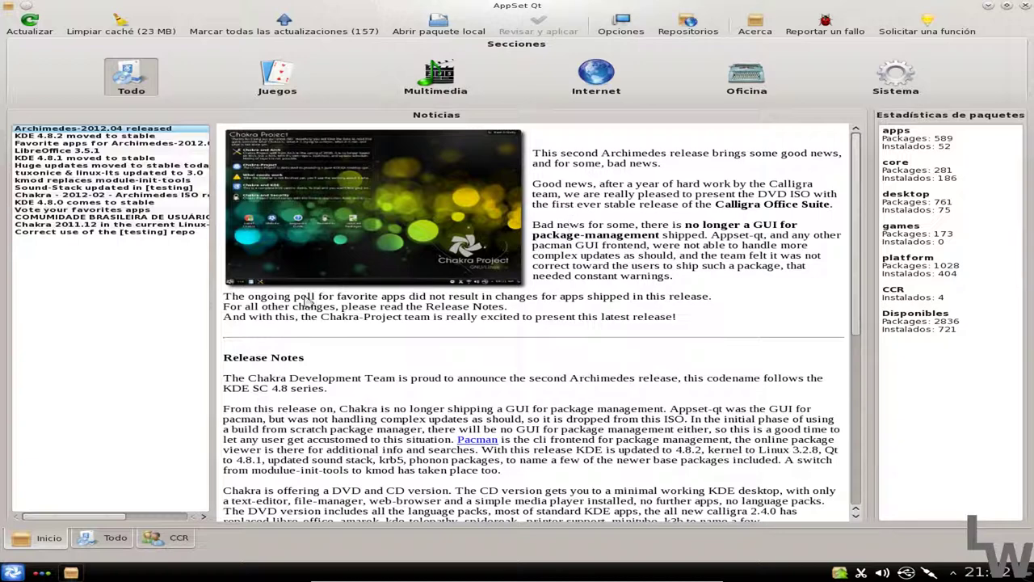
{"action": "scroll", "coordinate": [574, 226], "scroll_direction": "down", "scroll_amount": 8}
{"action": "left_click", "coordinate": [121, 332]}
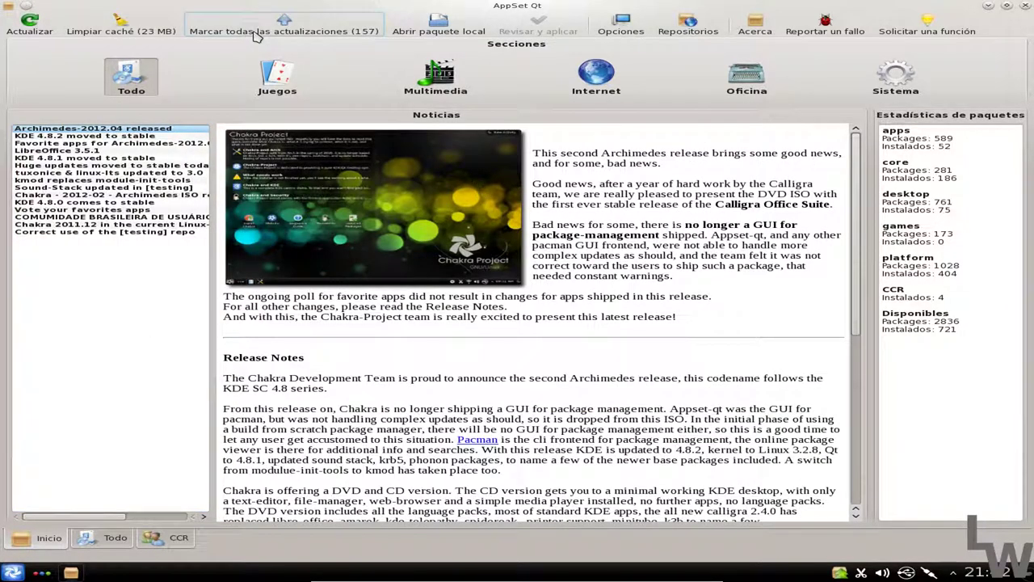
Step: Refresh the package databases, authorizing the action with the root password
{"action": "left_click", "coordinate": [55, 34]}
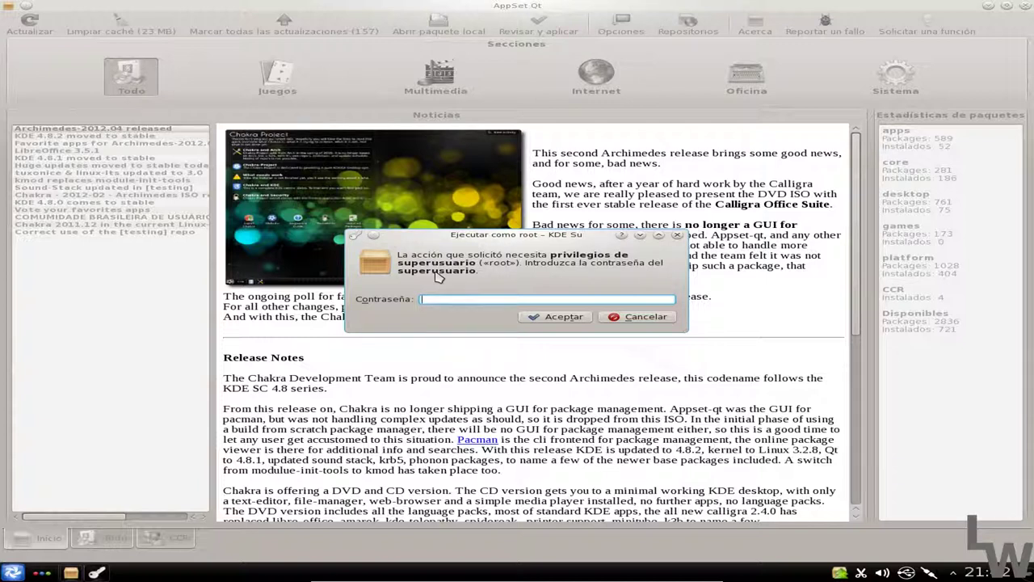
{"action": "type", "text": "●●●●●●●"}
{"action": "key", "text": "Return"}
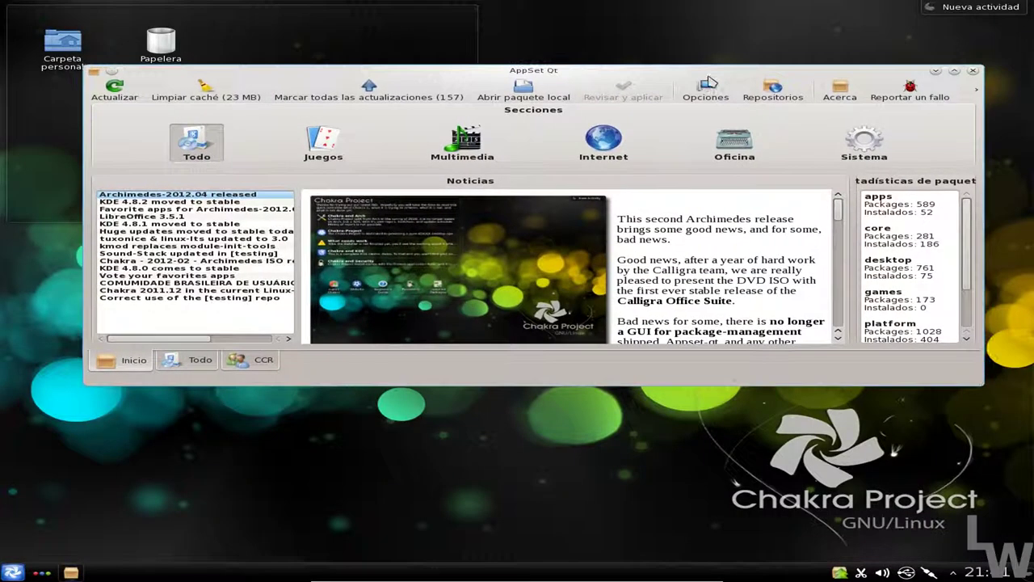
{"action": "scroll", "coordinate": [570, 224], "scroll_direction": "down", "scroll_amount": 10}
{"action": "scroll", "coordinate": [485, 259], "scroll_direction": "up", "scroll_amount": 10}
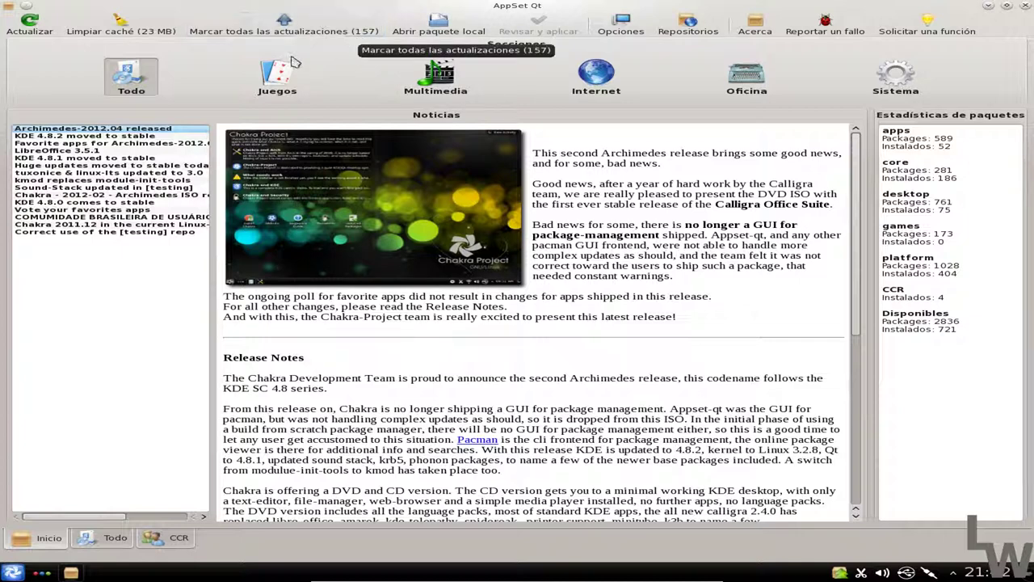
Step: Mark all available package updates and open the summary of pending changes for review
{"action": "left_click", "coordinate": [267, 33]}
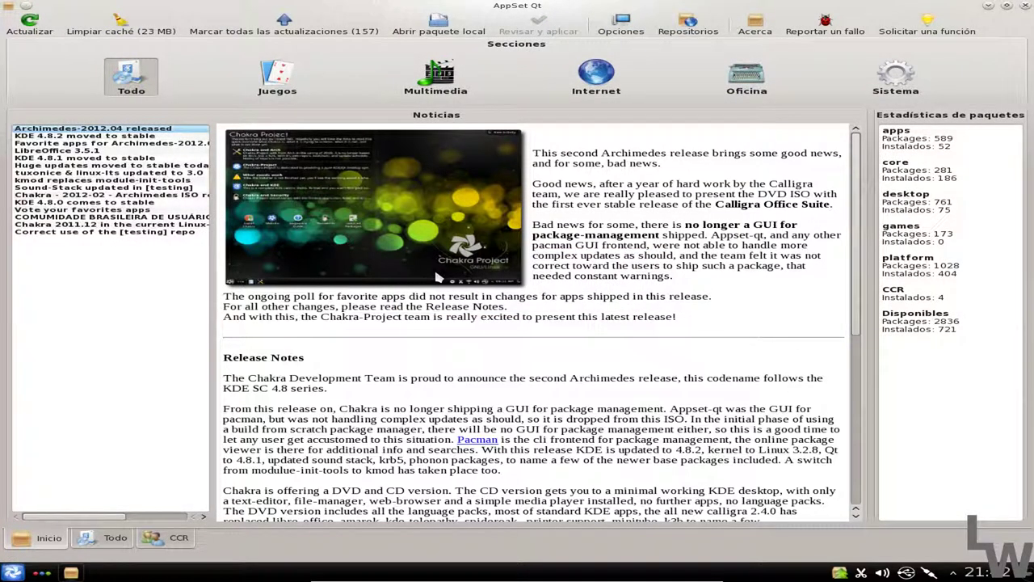
{"action": "left_click", "coordinate": [283, 25]}
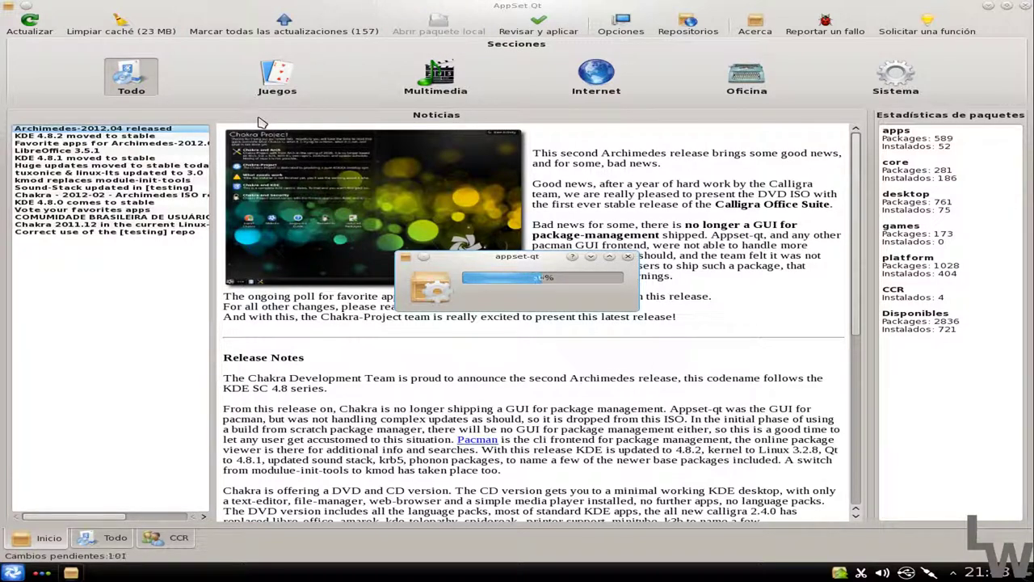
{"action": "left_click", "coordinate": [538, 24]}
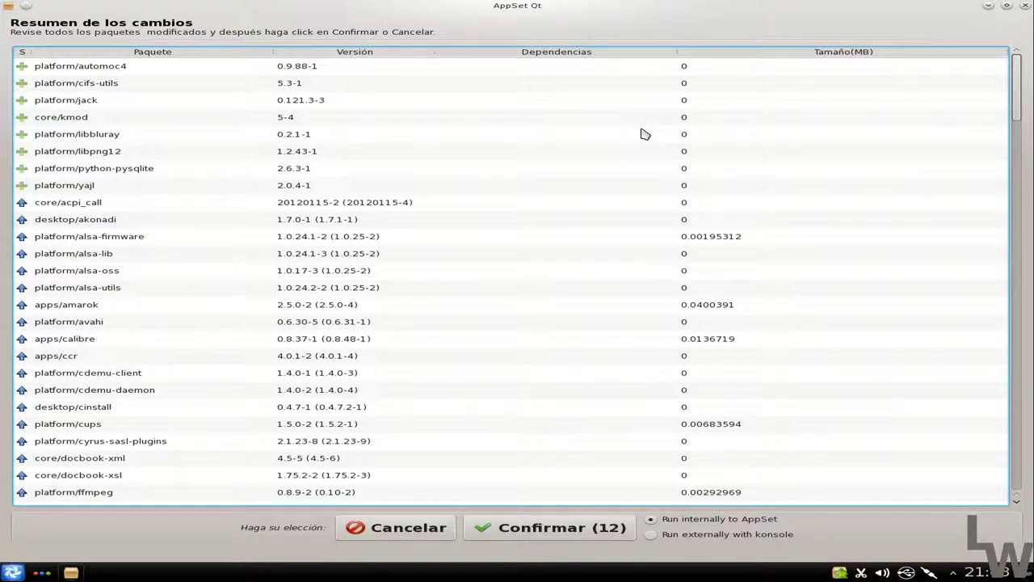
Step: Review the full list of package changes and confirm it, running internally to AppSet, authorizing with the root password
{"action": "scroll", "coordinate": [172, 227], "scroll_direction": "down", "scroll_amount": 4}
{"action": "scroll", "coordinate": [172, 227], "scroll_direction": "down", "scroll_amount": 17}
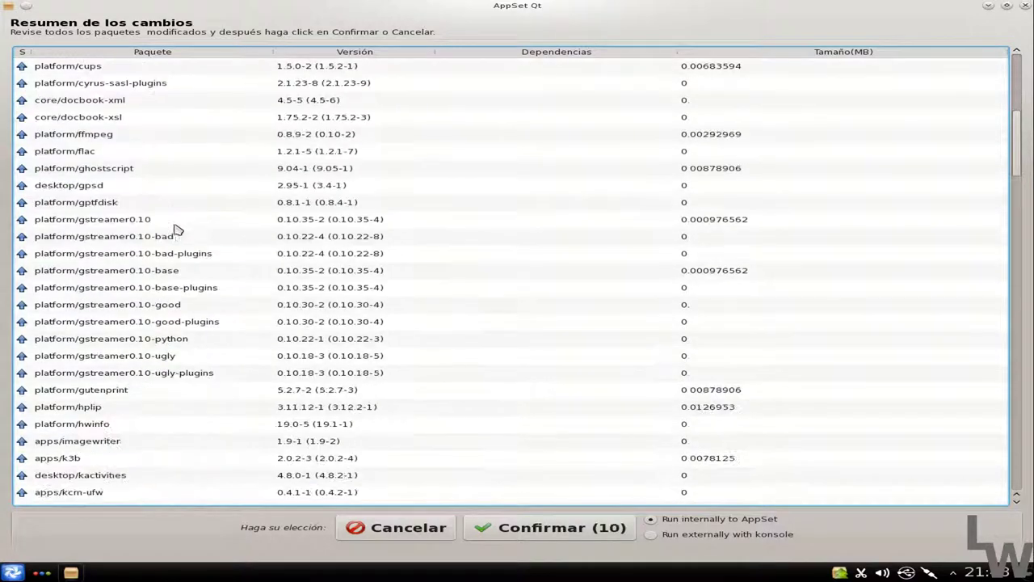
{"action": "scroll", "coordinate": [202, 270], "scroll_direction": "down", "scroll_amount": 15}
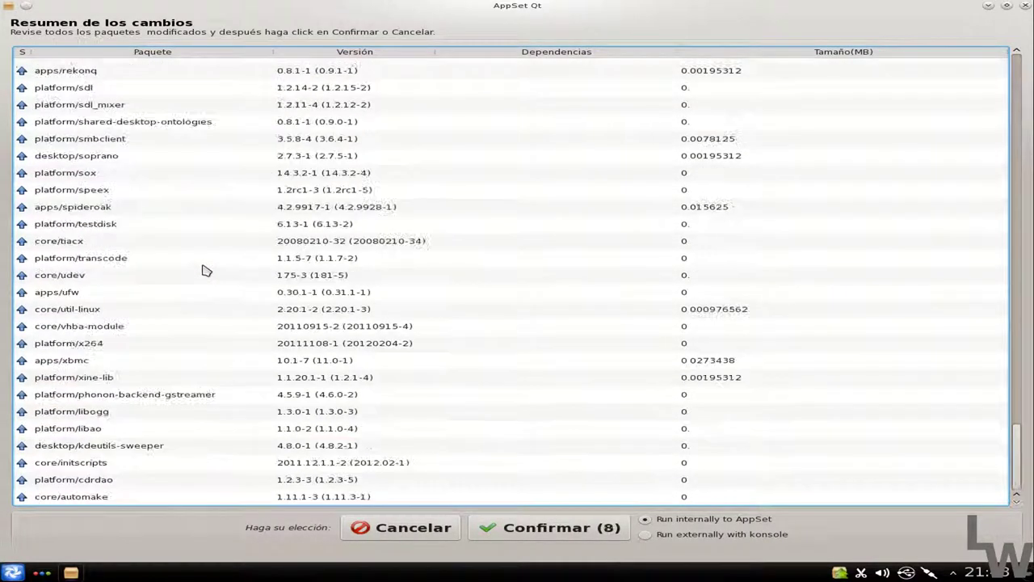
{"action": "scroll", "coordinate": [198, 272], "scroll_direction": "up", "scroll_amount": 20}
{"action": "scroll", "coordinate": [215, 352], "scroll_direction": "down", "scroll_amount": 20}
{"action": "left_click", "coordinate": [562, 525]}
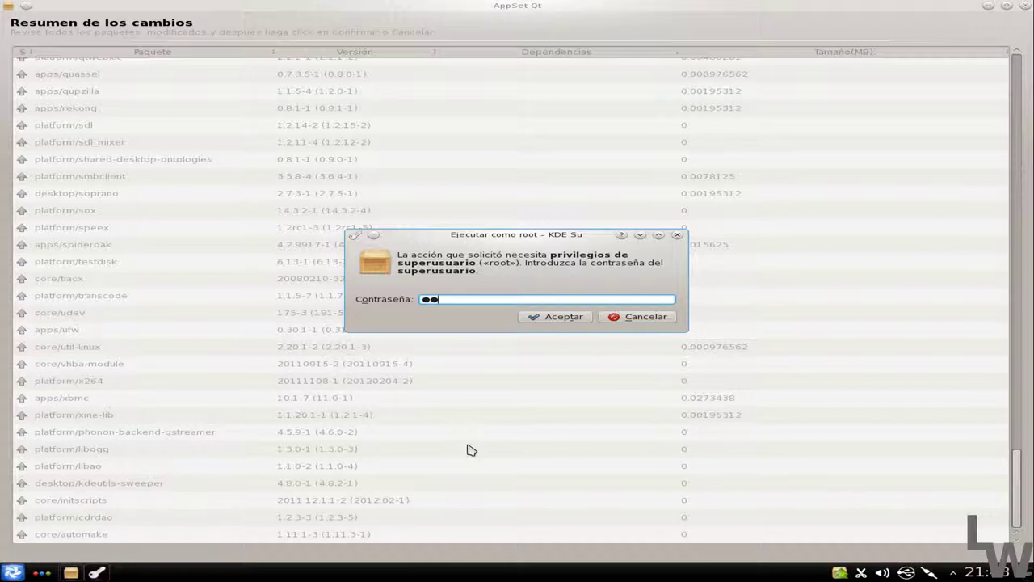
{"action": "type", "text": "******"}
{"action": "key", "text": "Return"}
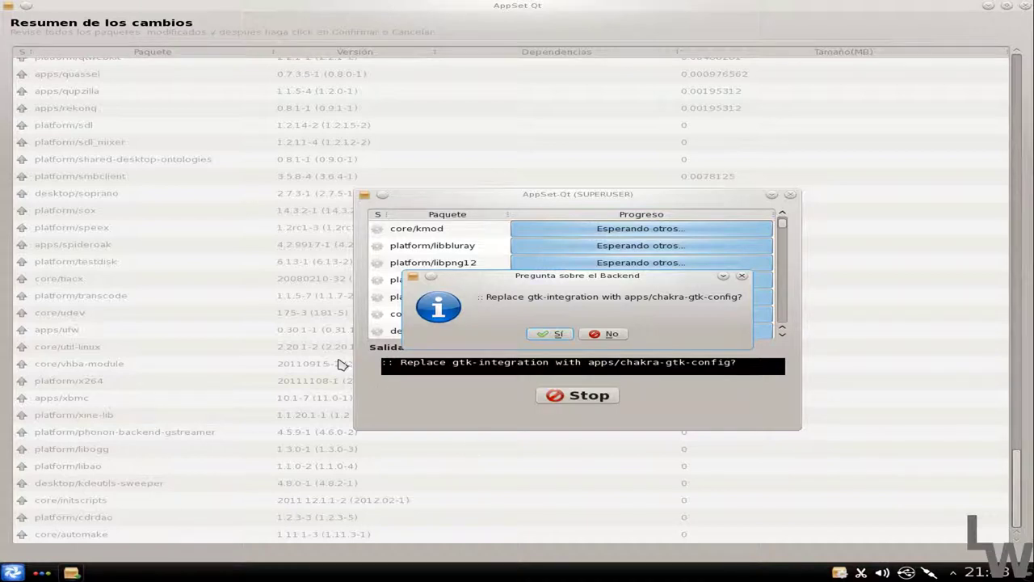
Step: Accept replacing gtk-integration with chakra-gtk-config, libgraphite with graphite, and libreoffice with its split packages
{"action": "left_click", "coordinate": [542, 334]}
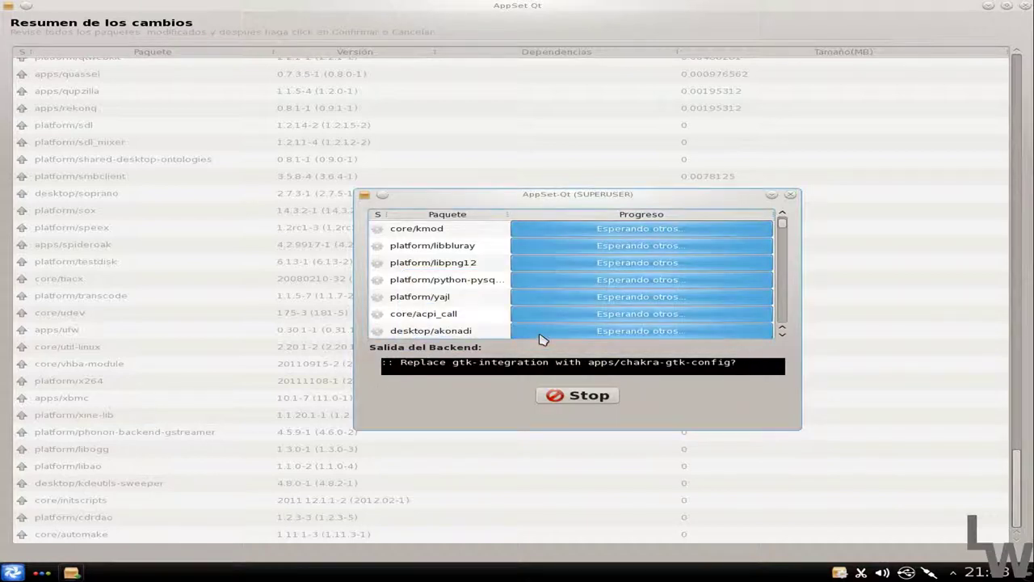
{"action": "left_click", "coordinate": [541, 335]}
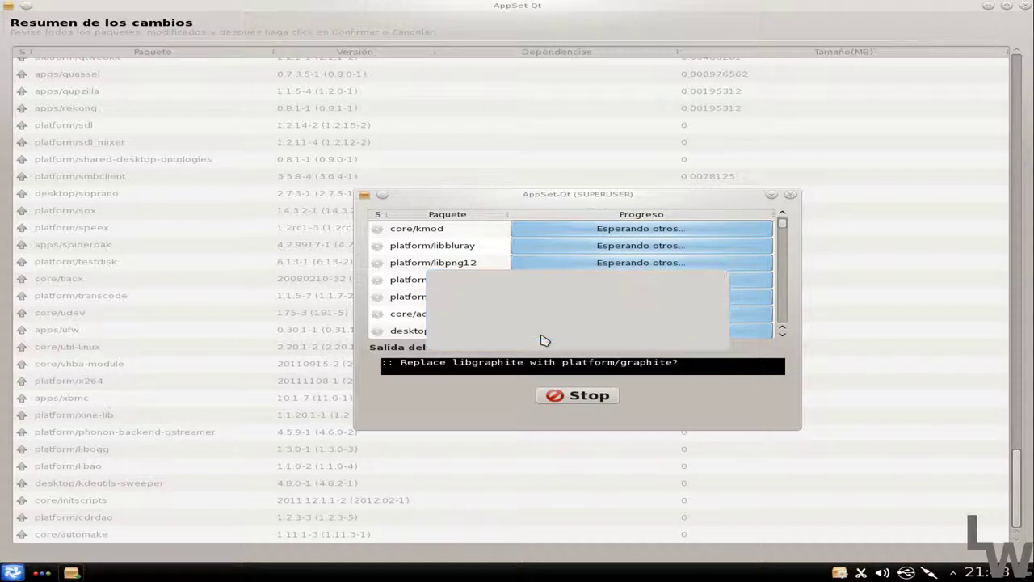
{"action": "left_click", "coordinate": [544, 336]}
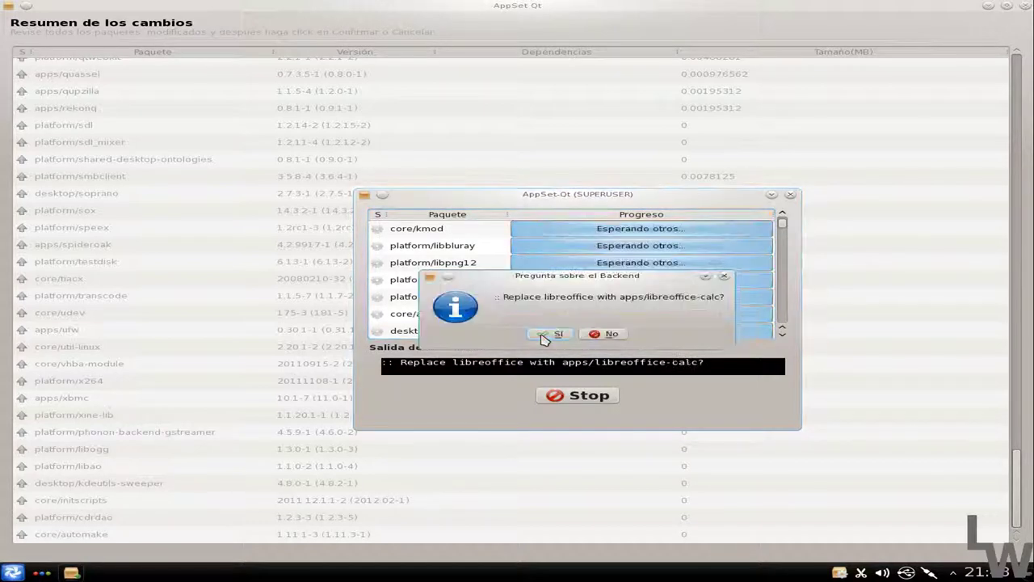
{"action": "left_click", "coordinate": [544, 336]}
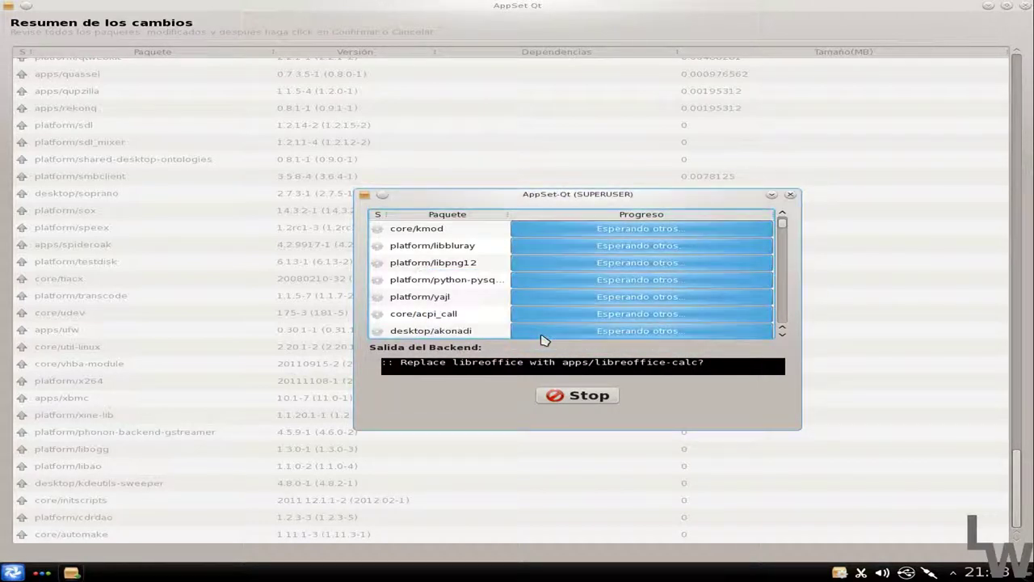
{"action": "left_click", "coordinate": [543, 336]}
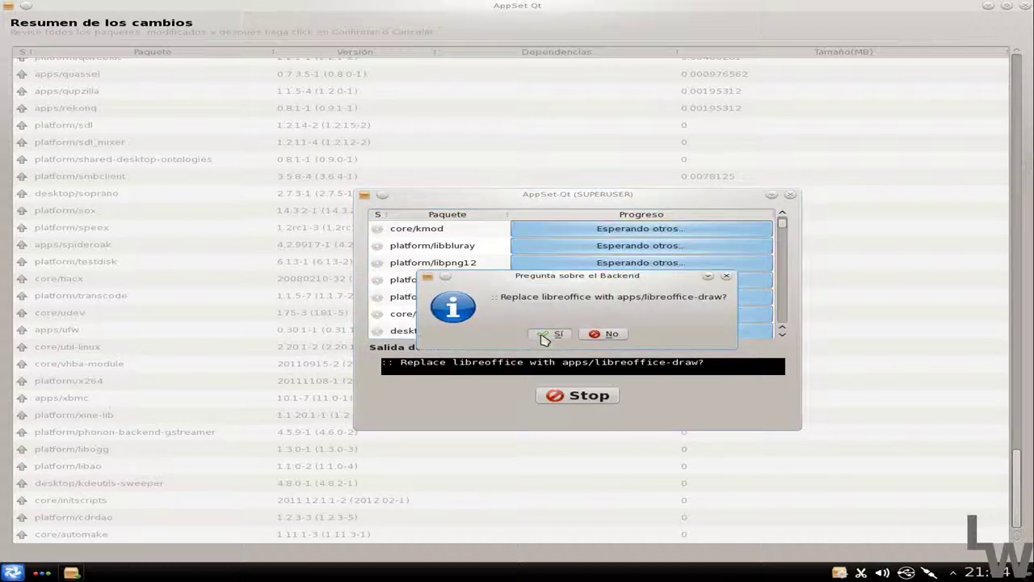
{"action": "left_click", "coordinate": [544, 336]}
{"action": "left_click", "coordinate": [544, 336]}
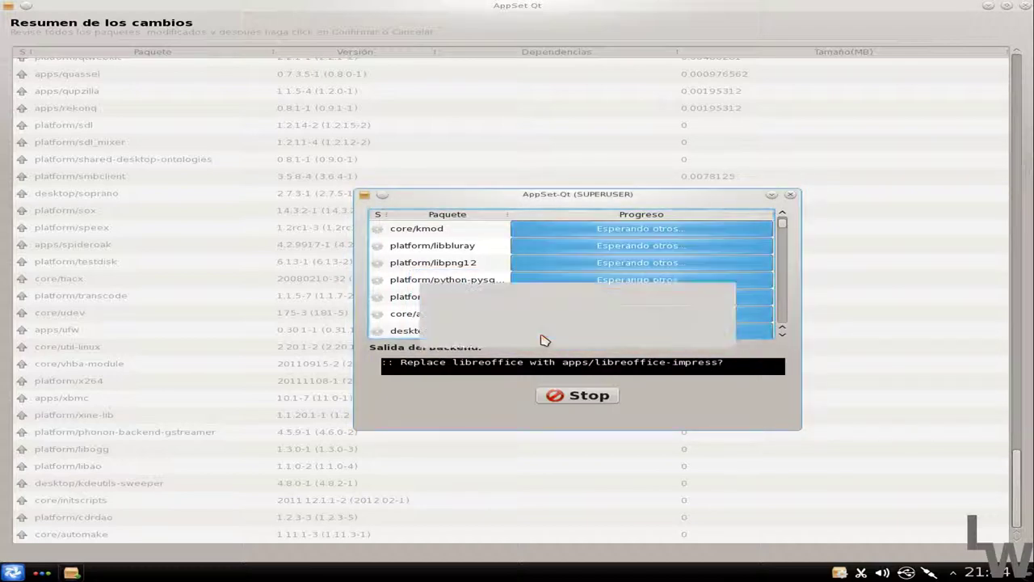
{"action": "left_click", "coordinate": [543, 336]}
{"action": "left_click", "coordinate": [544, 336]}
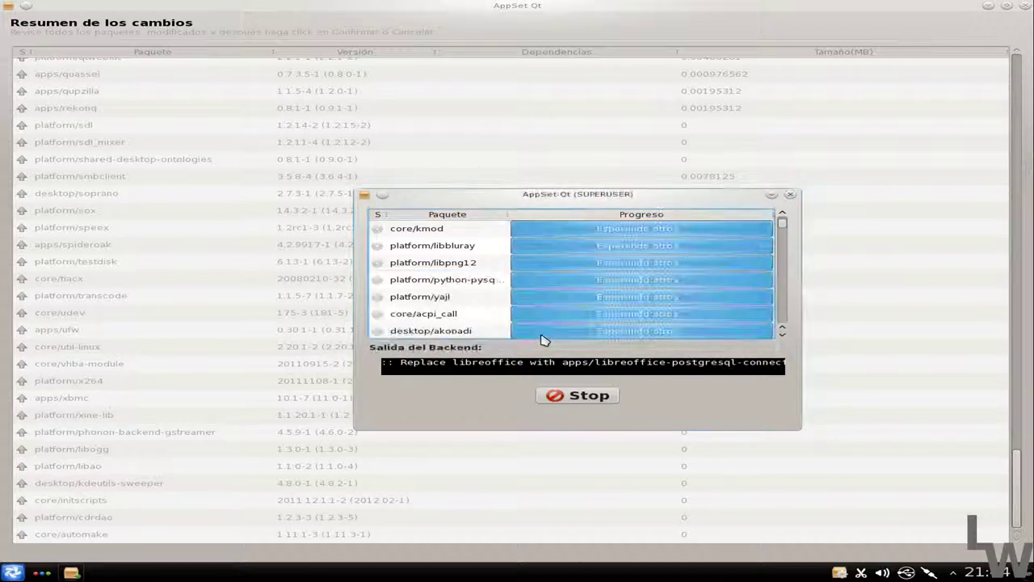
{"action": "left_click", "coordinate": [543, 336]}
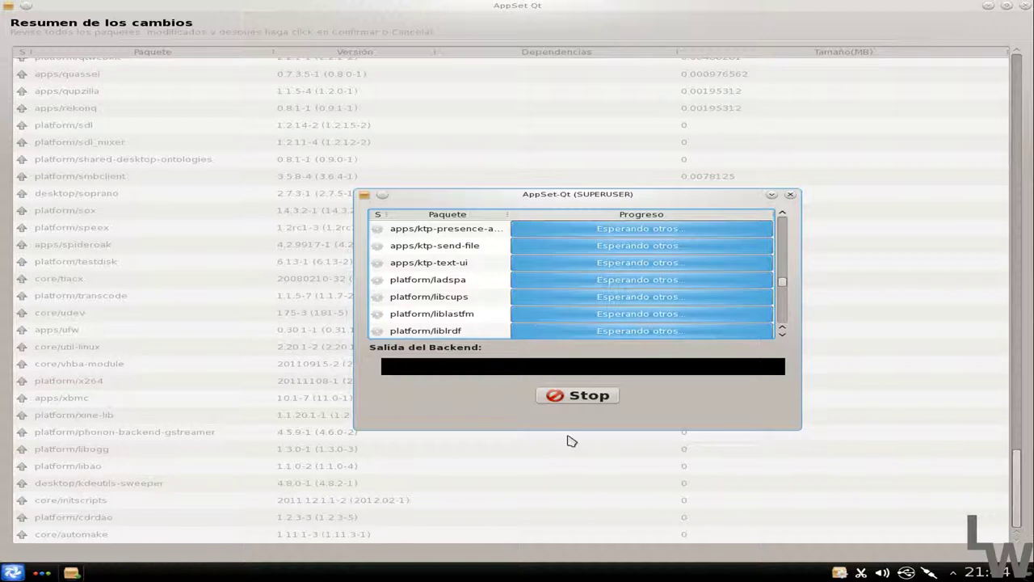
Step: Stop the running update operations and decline to view the operations log
{"action": "left_click", "coordinate": [593, 397]}
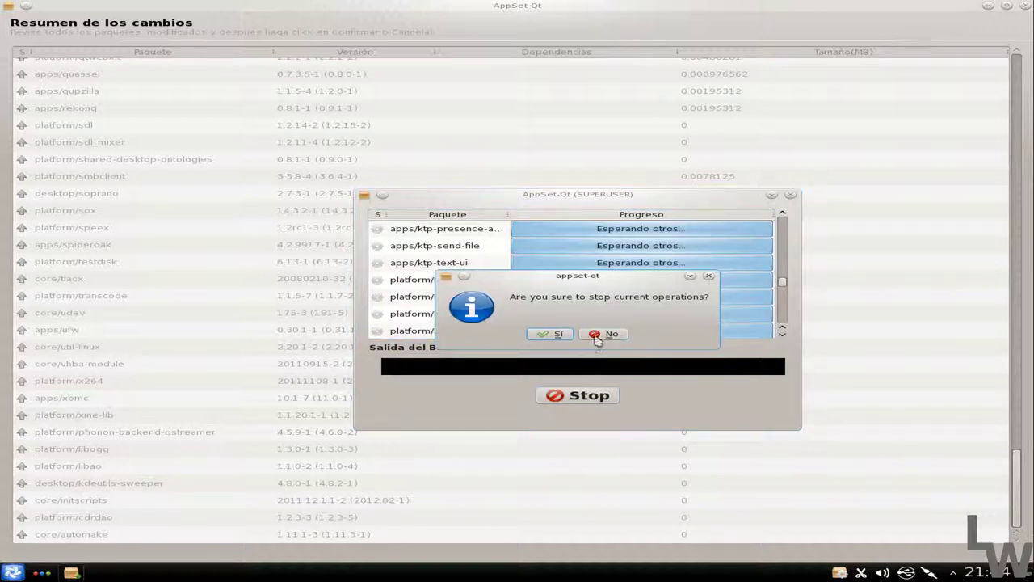
{"action": "left_click", "coordinate": [554, 334]}
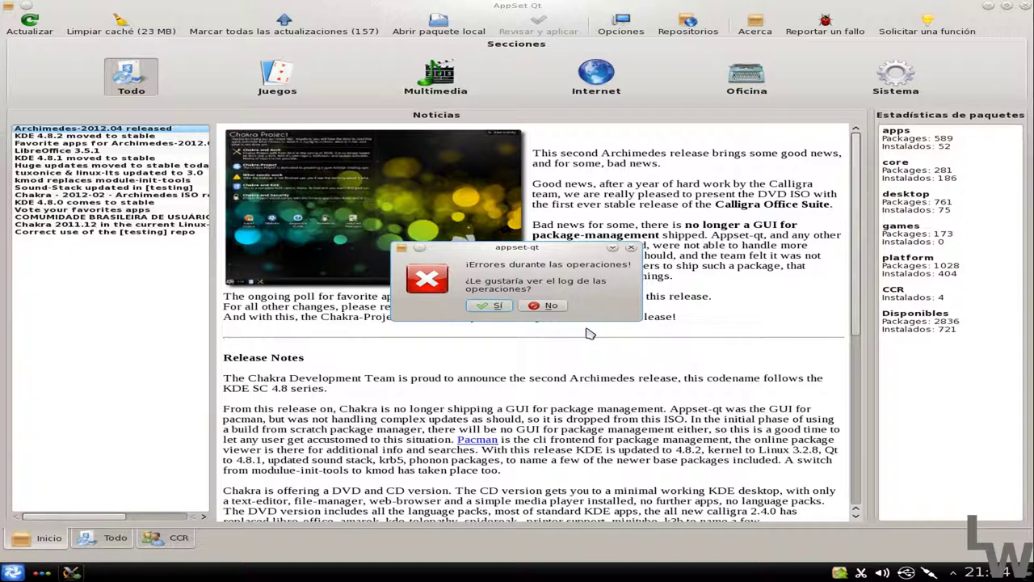
{"action": "left_click", "coordinate": [550, 305]}
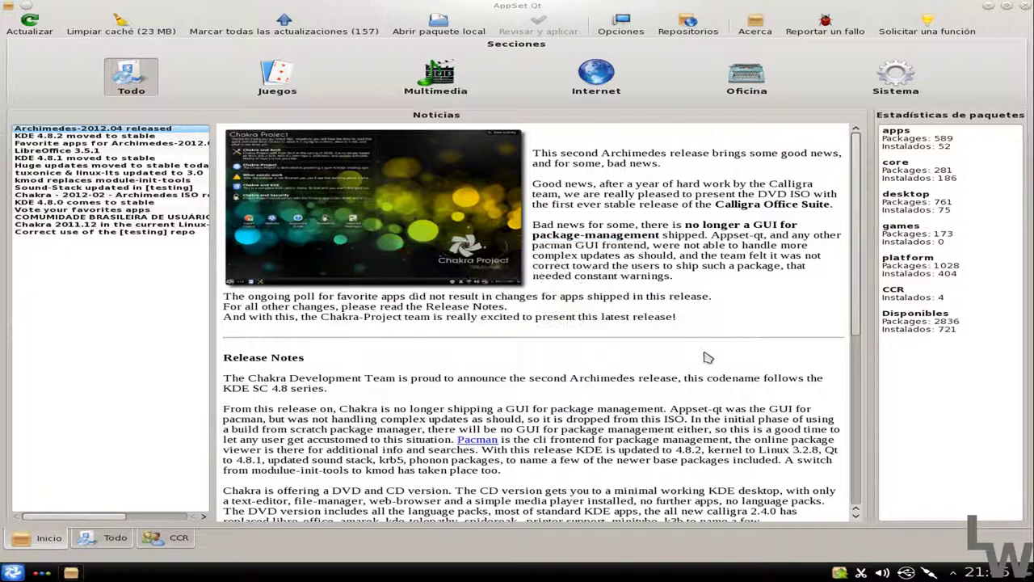
Step: Close the package manager, open a Konsole terminal, and move its window towards the middle of the desktop
{"action": "left_click", "coordinate": [1026, 7]}
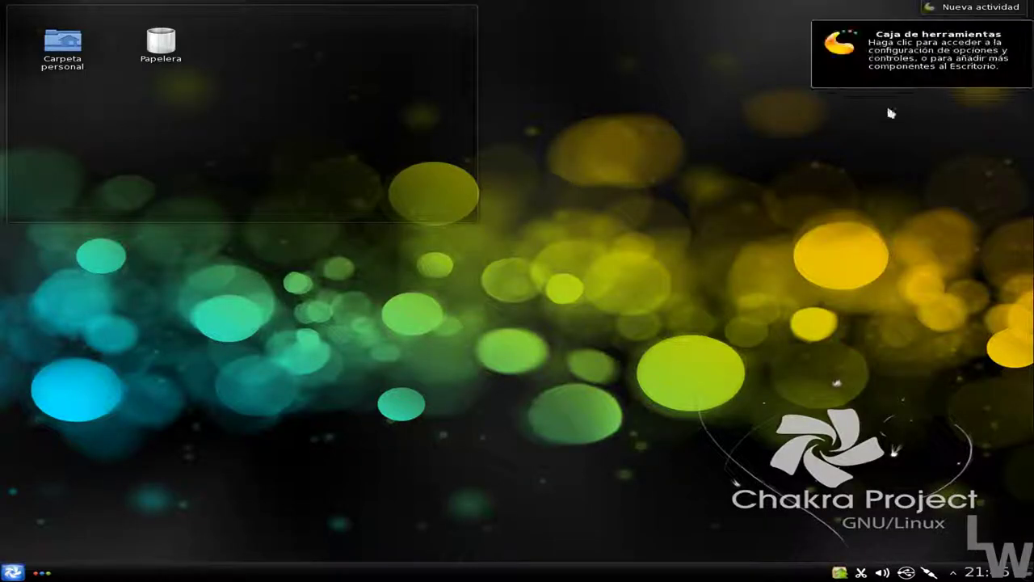
{"action": "left_click", "coordinate": [11, 570]}
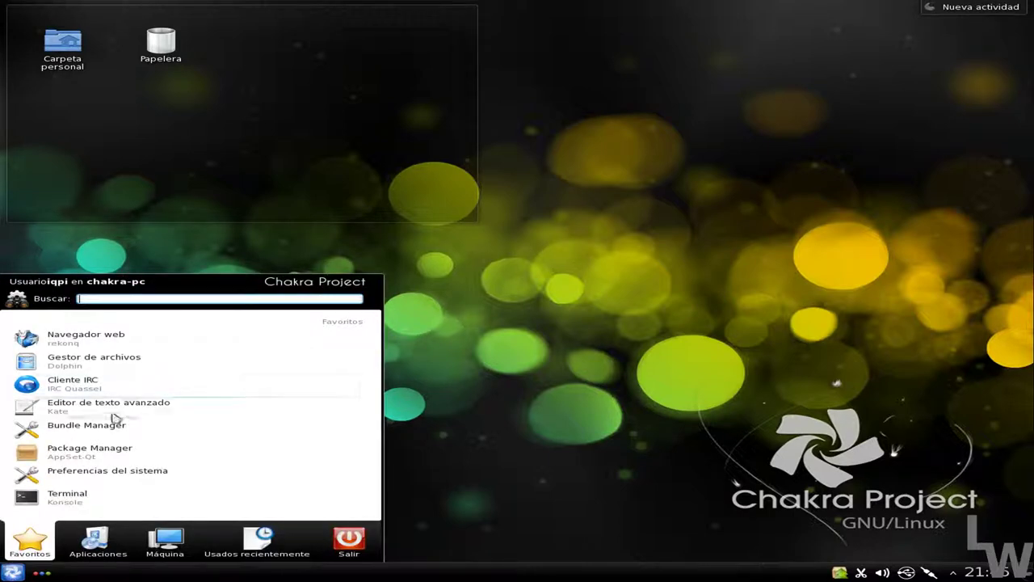
{"action": "left_click", "coordinate": [64, 495]}
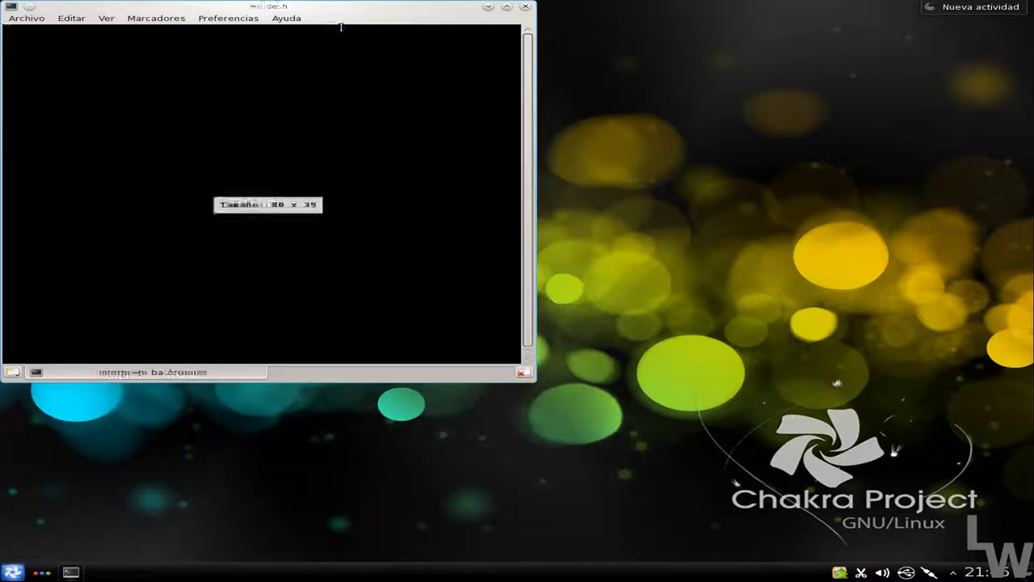
{"action": "left_click_drag", "start_coordinate": [313, 10], "coordinate": [481, 39]}
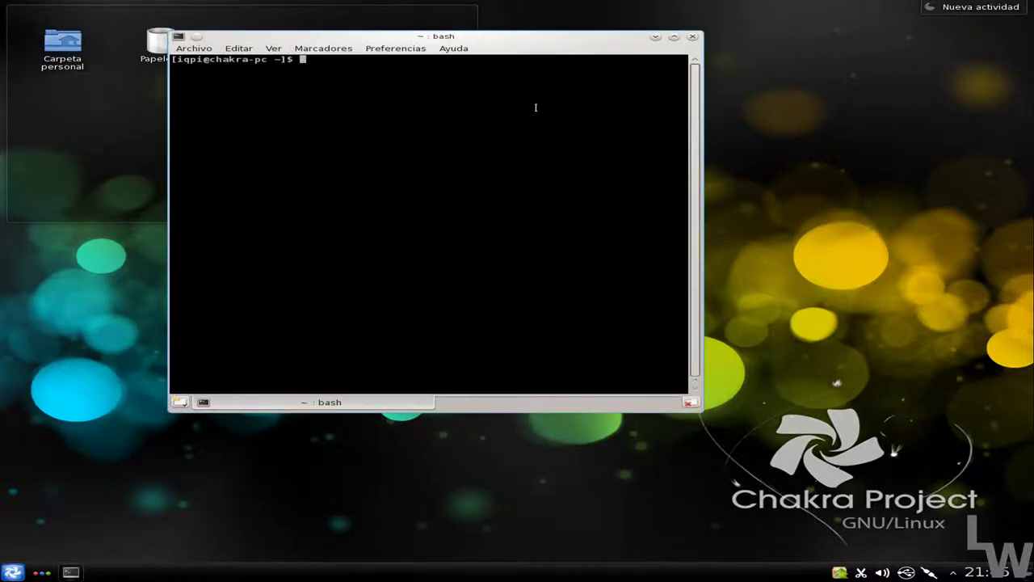
Step: Start a full system upgrade with "sudo pacman -Syu", authorizing it with the account password
{"action": "type", "text": "sudo "}
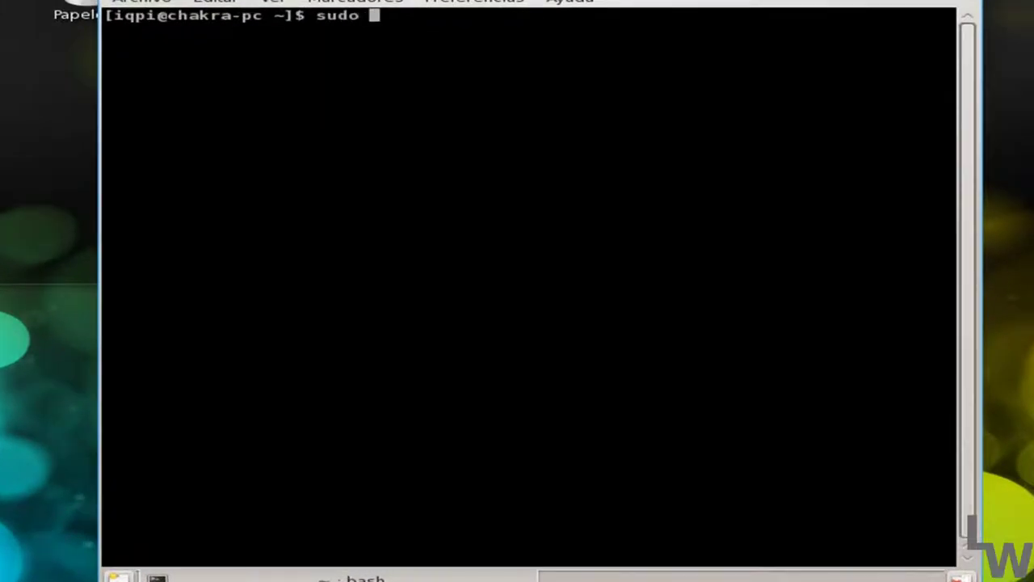
{"action": "type", "text": "pacman -S"}
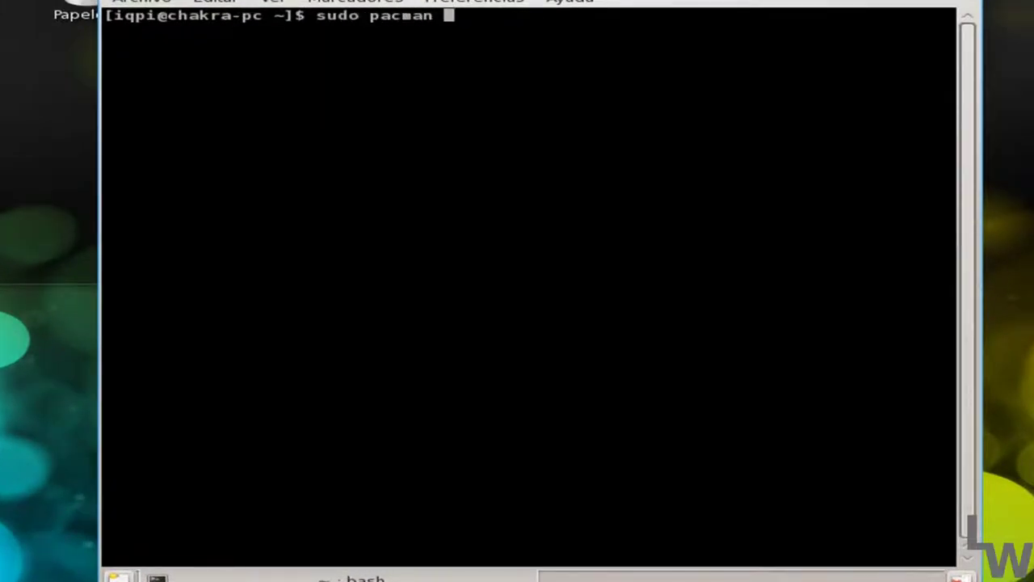
{"action": "type", "text": "yu"}
{"action": "key", "text": "Return"}
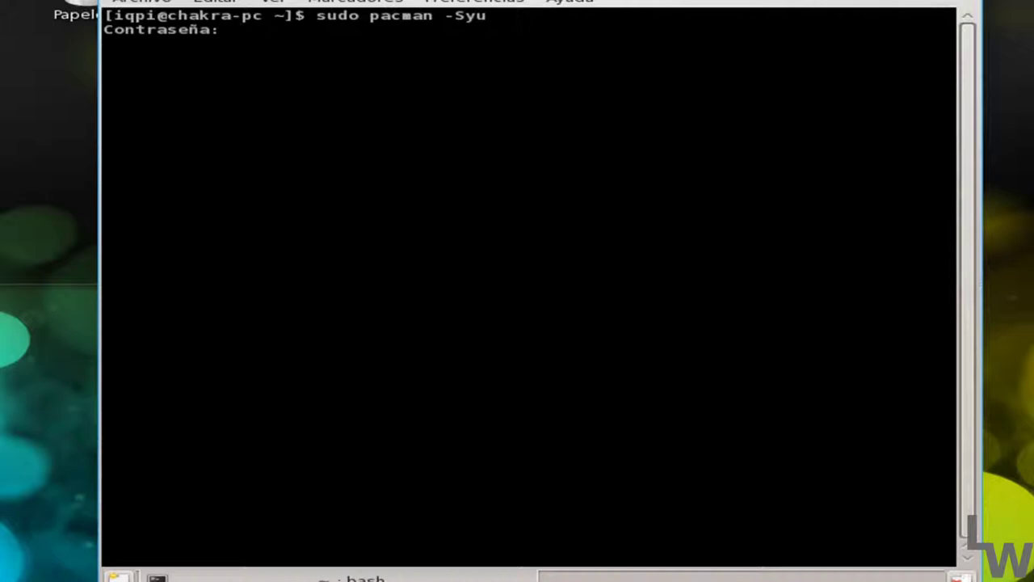
{"action": "key", "text": "Return"}
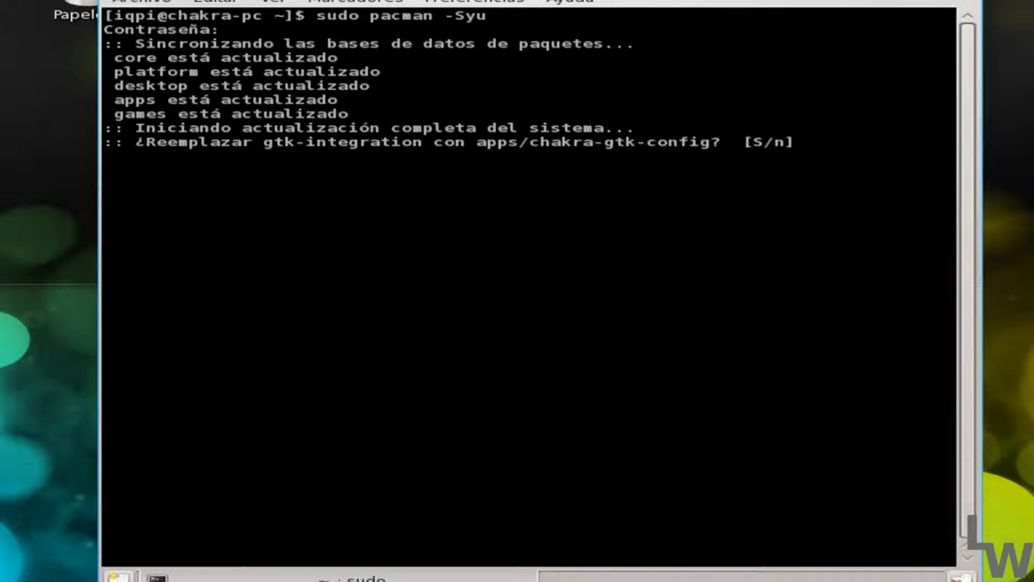
Step: Accept every package replacement proposed by pacman, from chakra-gtk-config and graphite through all the split LibreOffice packages
{"action": "key", "text": "Return"}
{"action": "key", "text": "Return"}
{"action": "key", "text": "Return"}
{"action": "key", "text": "Return"}
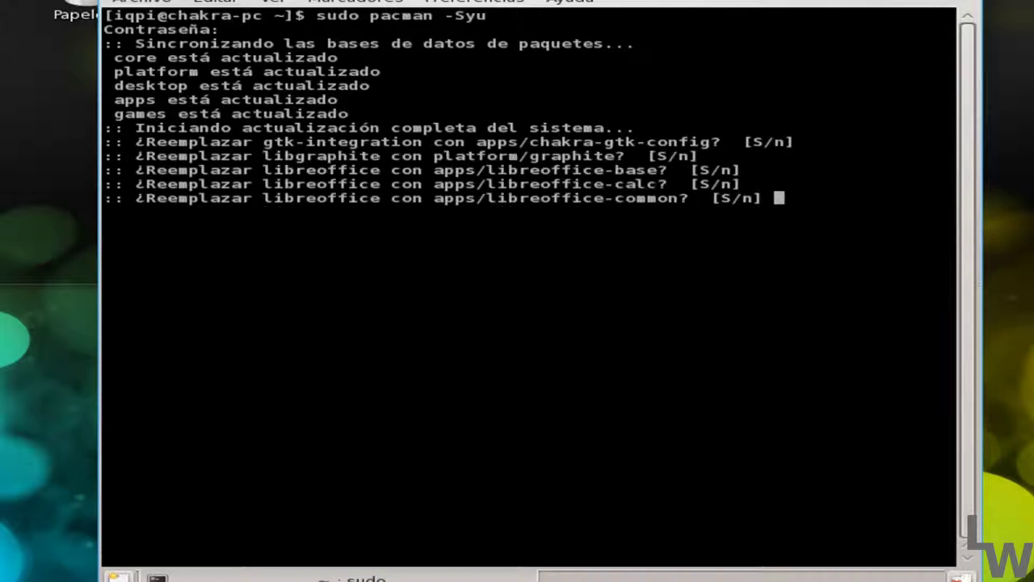
{"action": "key", "text": "Return"}
{"action": "key", "text": "Return"}
{"action": "key", "text": "Return"}
{"action": "key", "text": "Return"}
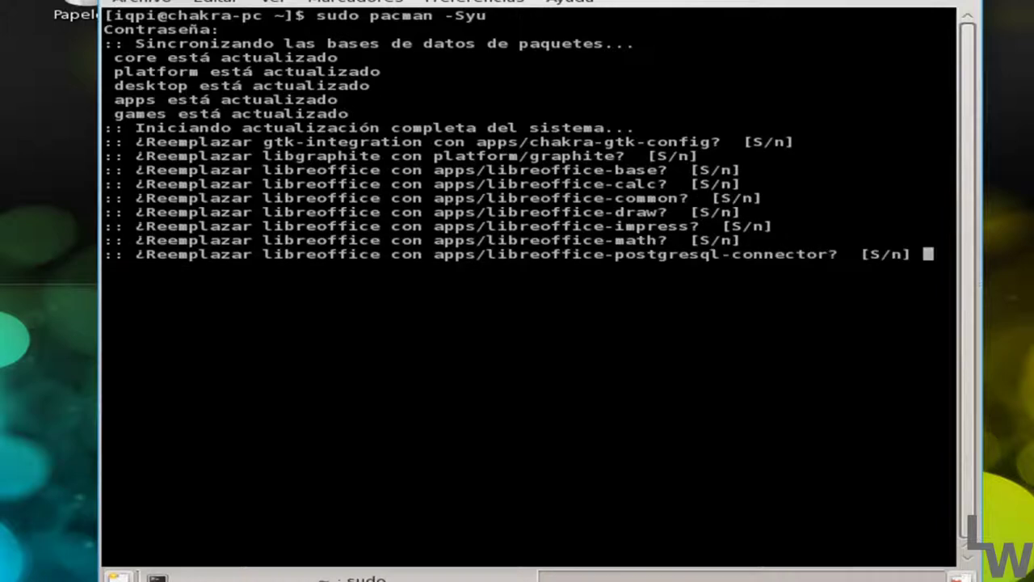
{"action": "key", "text": "Return"}
{"action": "key", "text": "Return"}
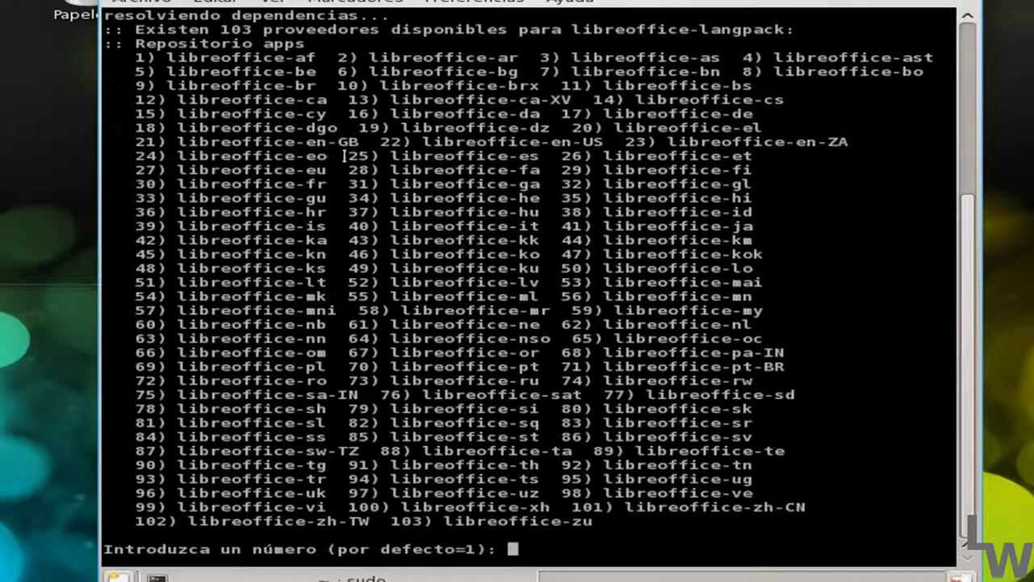
Step: Choose libreoffice-es, number 25, as the provider of the LibreOffice language pack
{"action": "left_click_drag", "start_coordinate": [344, 156], "coordinate": [540, 159]}
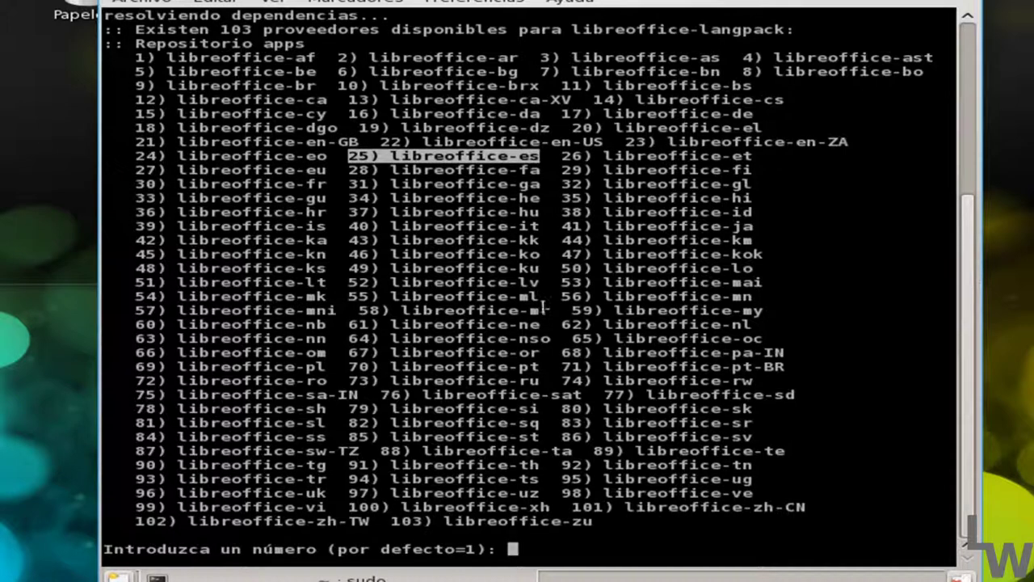
{"action": "left_click", "coordinate": [543, 307]}
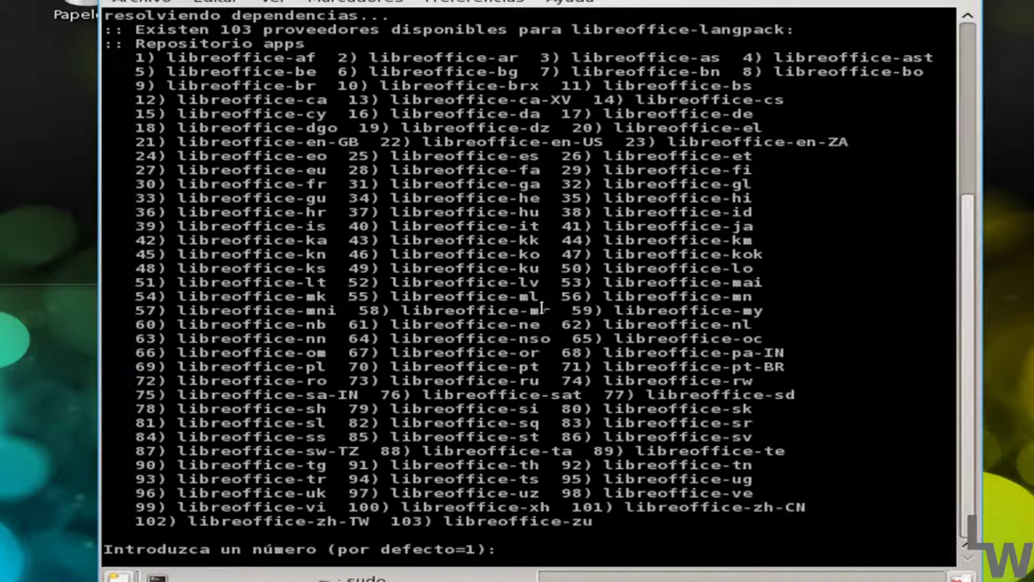
{"action": "type", "text": "25"}
{"action": "key", "text": "Return"}
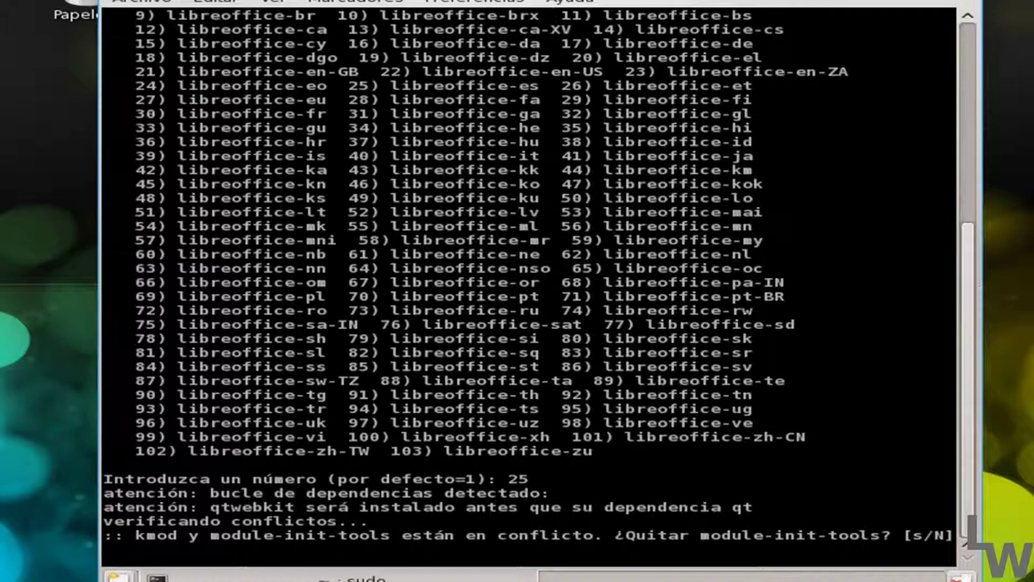
Step: Agree to remove module-init-tools, which conflicts with kmod, and proceed with installing the upgrade
{"action": "type", "text": "s"}
{"action": "key", "text": "Return"}
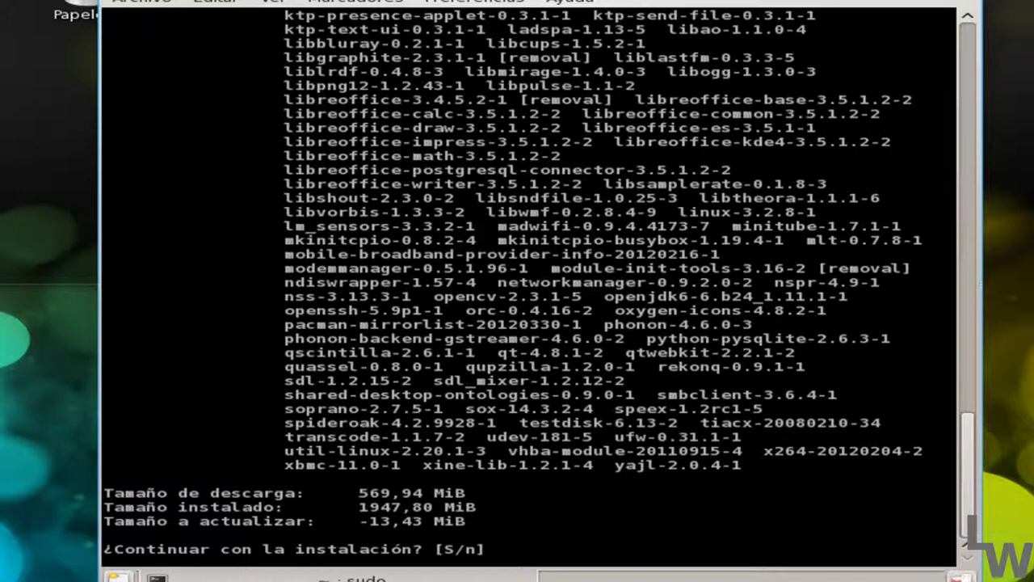
{"action": "key", "text": "Return"}
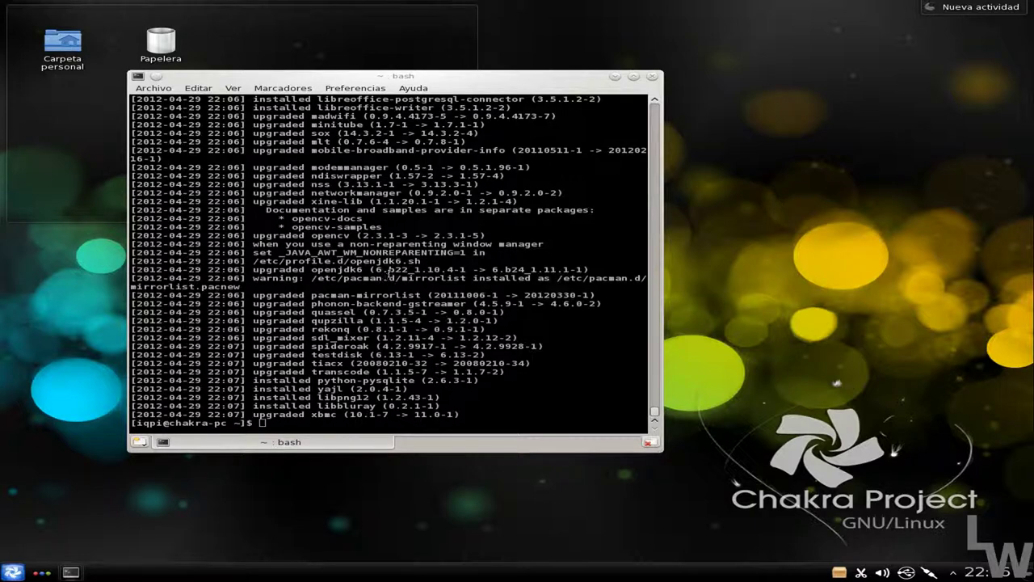
{"action": "left_click", "coordinate": [388, 273]}
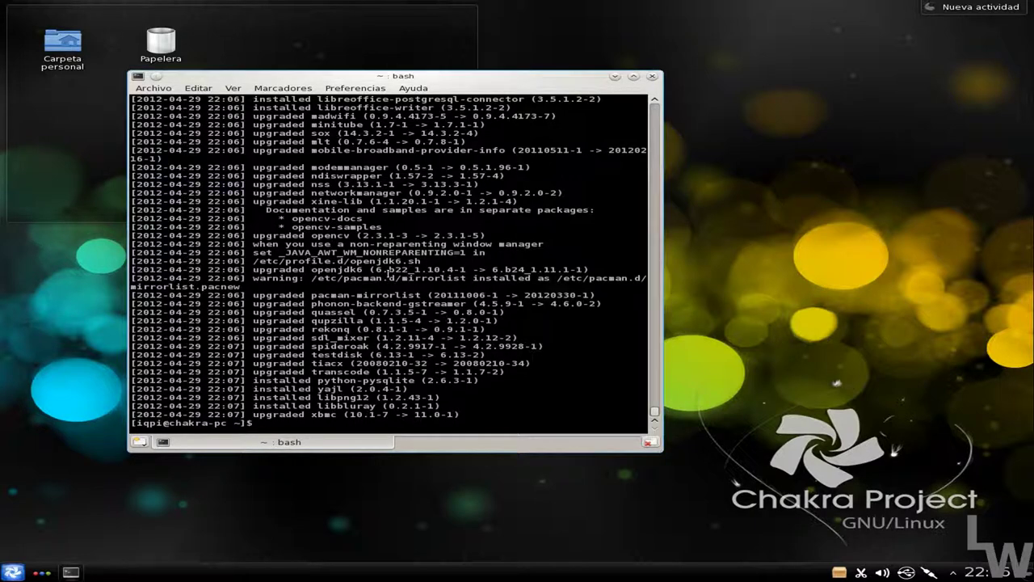
{"action": "type", "text": "udo pacman -"}
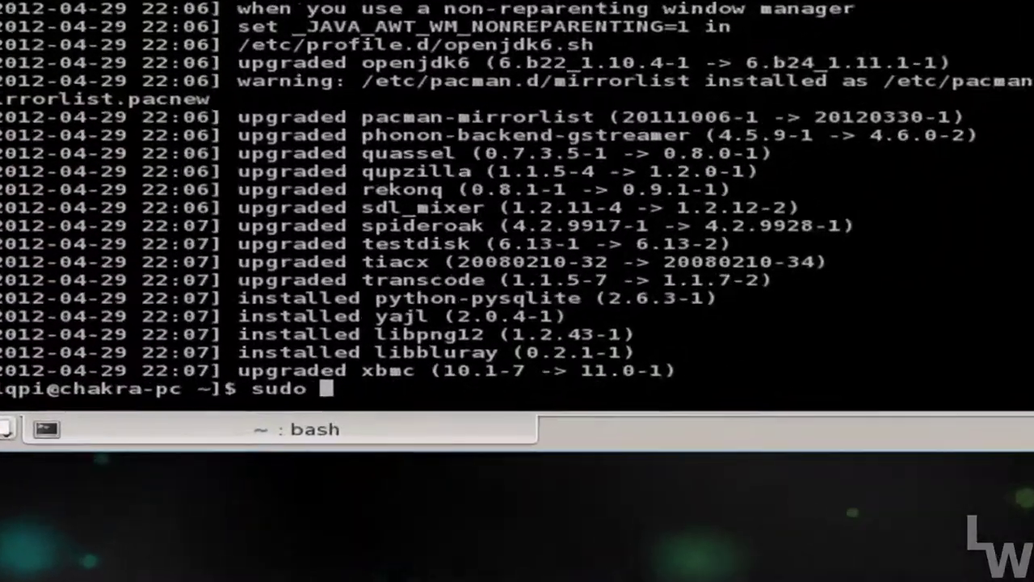
{"action": "type", "text": "S"}
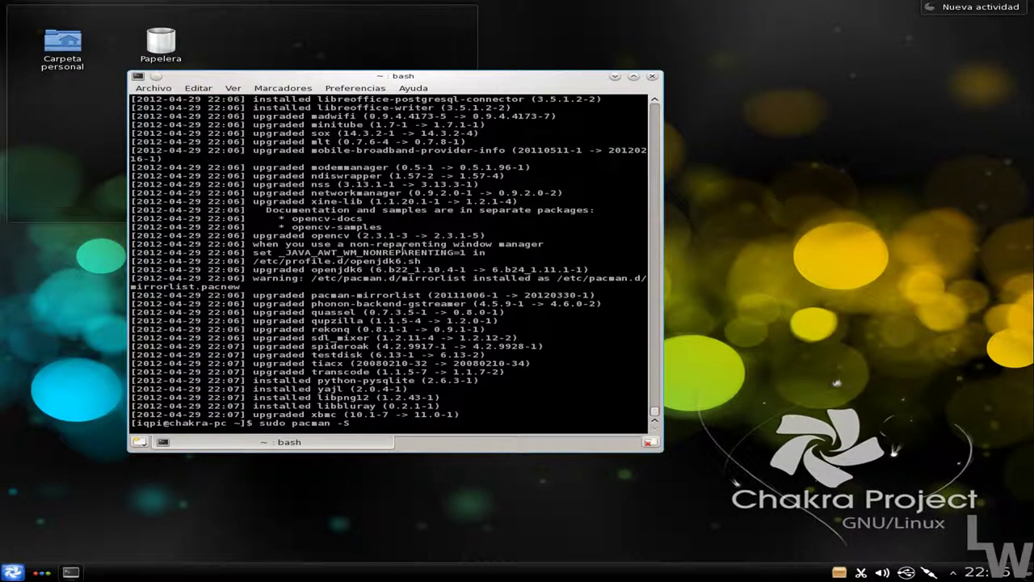
Step: Close the terminal and switch to AppSet-Qt's list of all packages
{"action": "left_click", "coordinate": [652, 77]}
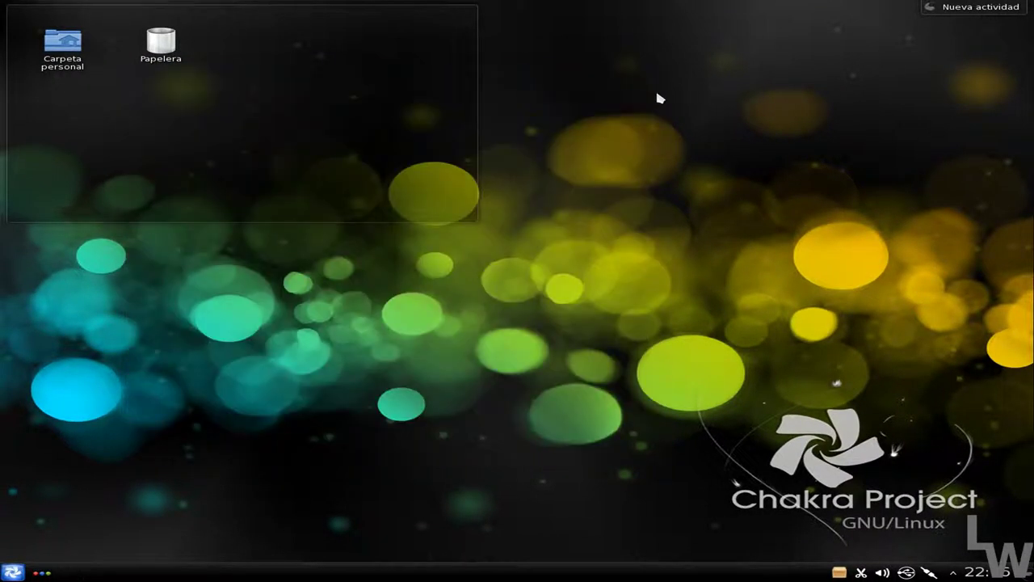
{"action": "left_click", "coordinate": [840, 573]}
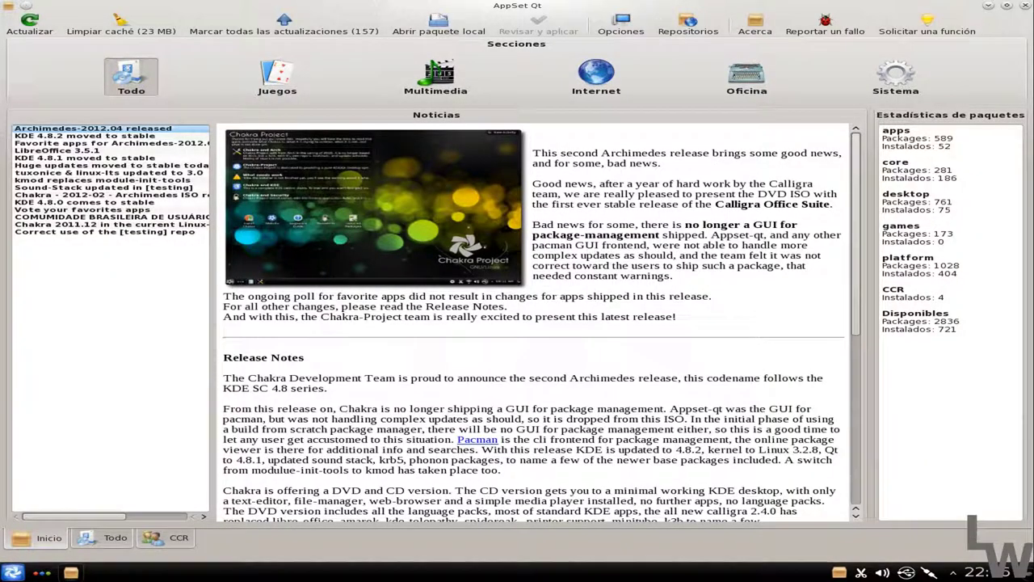
{"action": "left_click", "coordinate": [114, 537]}
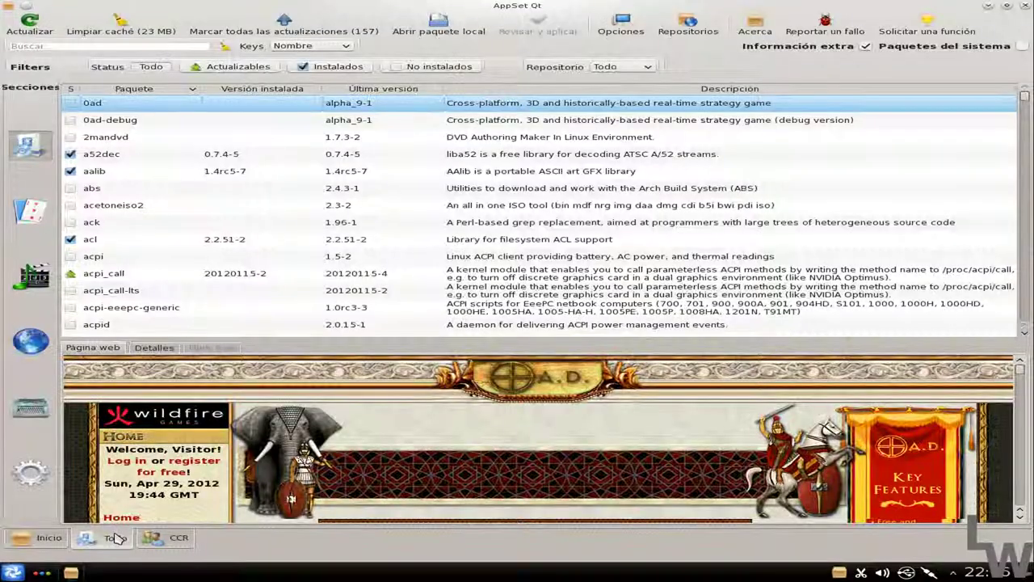
Step: Search all packages for xonotic, look through its web page, and mark the game for installation
{"action": "left_click", "coordinate": [80, 46]}
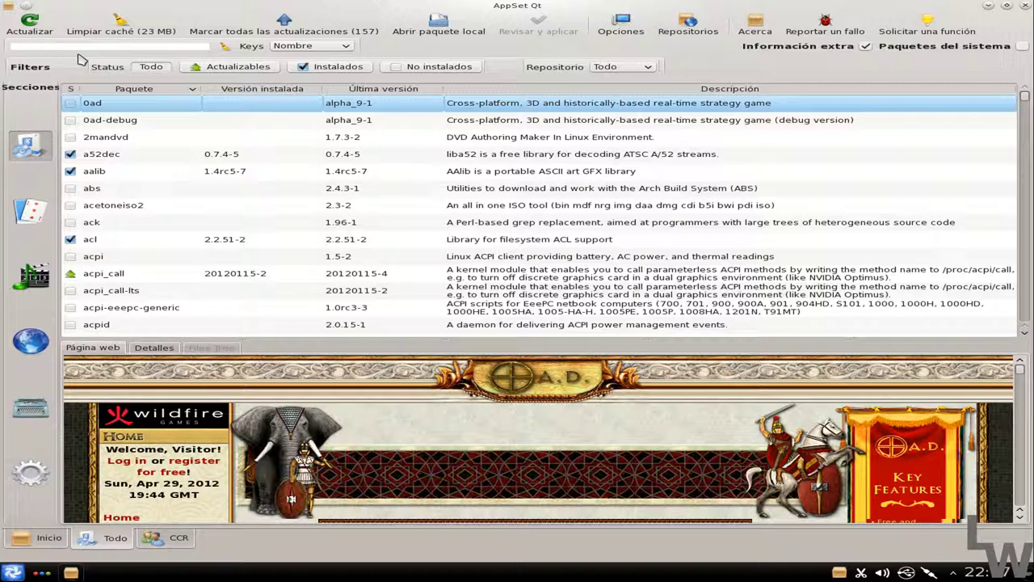
{"action": "type", "text": "xonotic"}
{"action": "key", "text": "Return"}
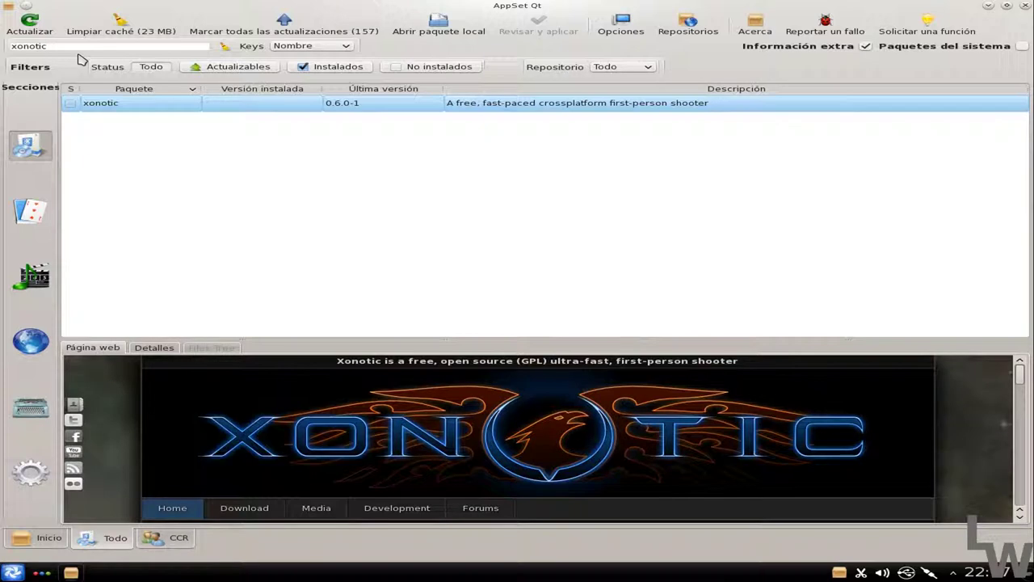
{"action": "scroll", "coordinate": [134, 394], "scroll_direction": "down", "scroll_amount": 3}
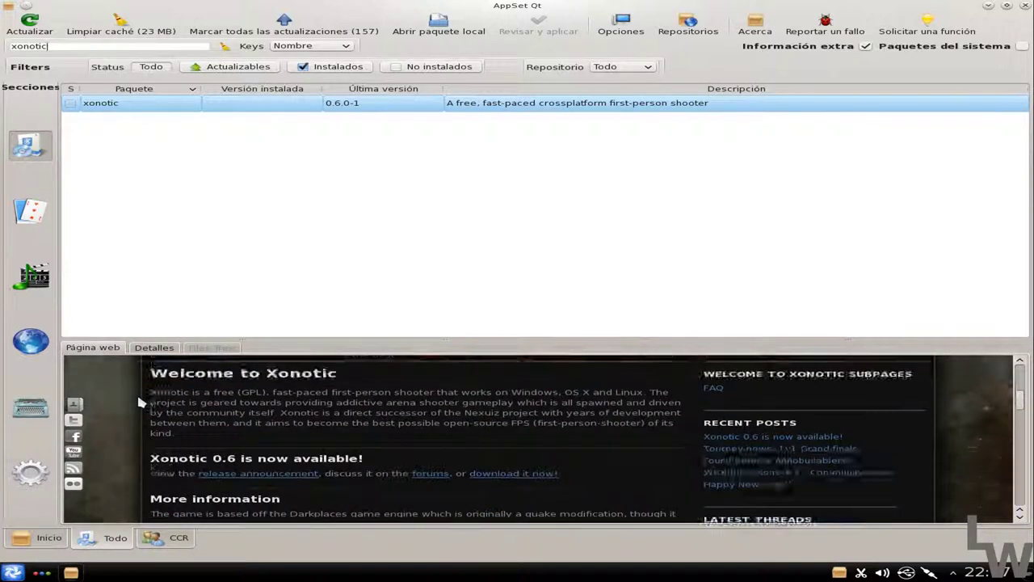
{"action": "scroll", "coordinate": [137, 396], "scroll_direction": "down", "scroll_amount": 15}
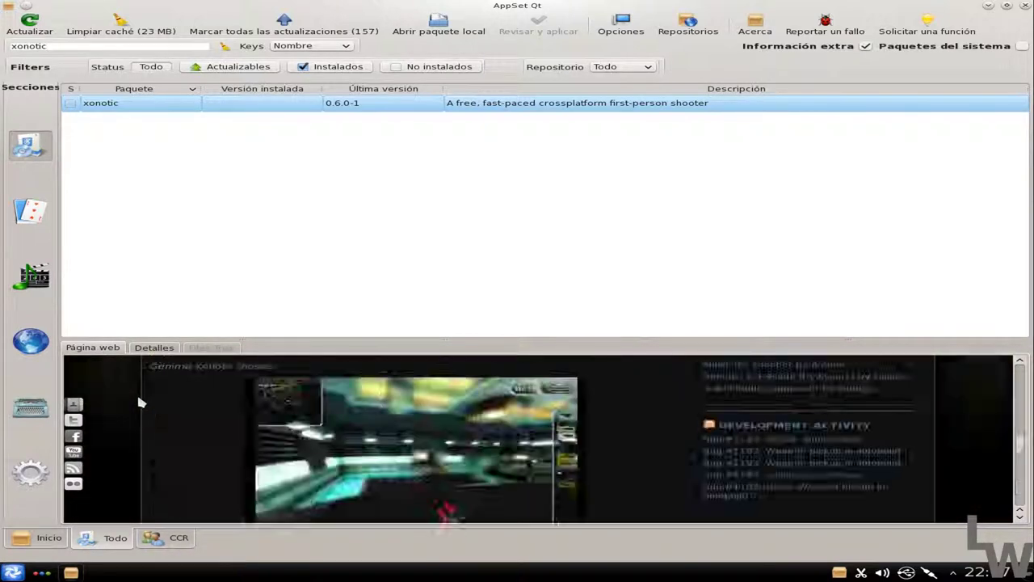
{"action": "scroll", "coordinate": [139, 401], "scroll_direction": "up", "scroll_amount": 15}
{"action": "scroll", "coordinate": [994, 441], "scroll_direction": "down", "scroll_amount": 15}
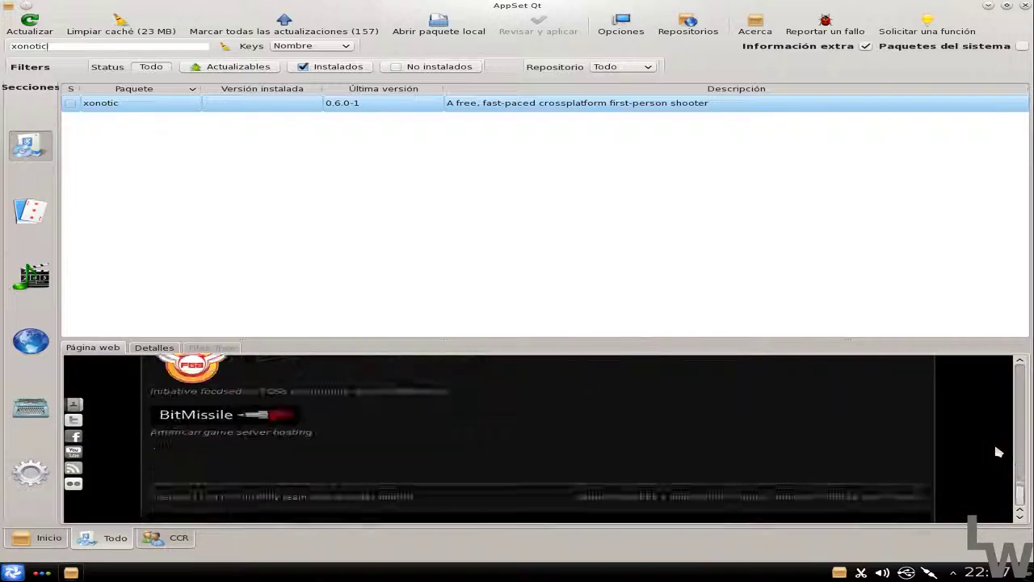
{"action": "scroll", "coordinate": [994, 441], "scroll_direction": "up", "scroll_amount": 15}
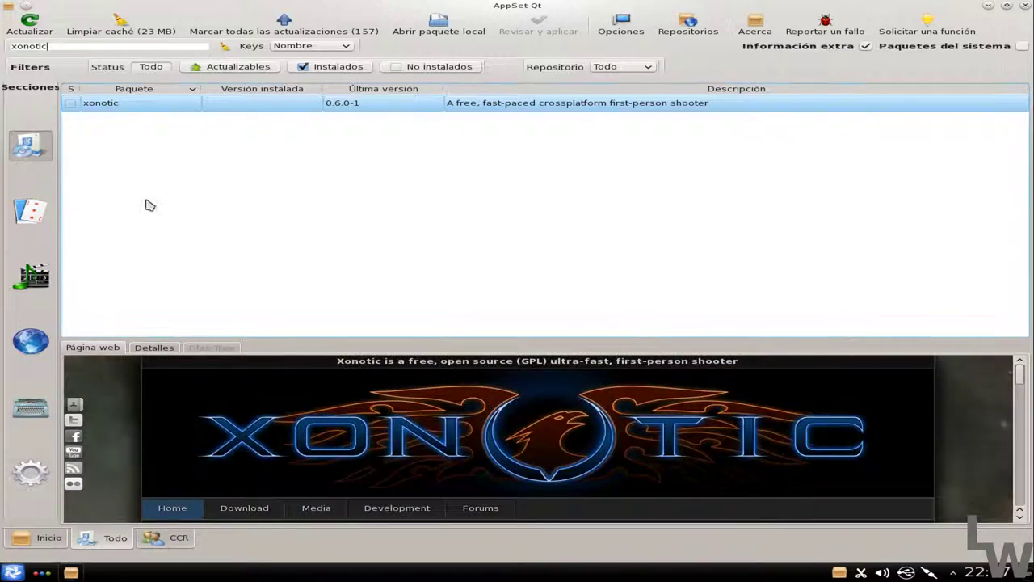
{"action": "left_click", "coordinate": [71, 104]}
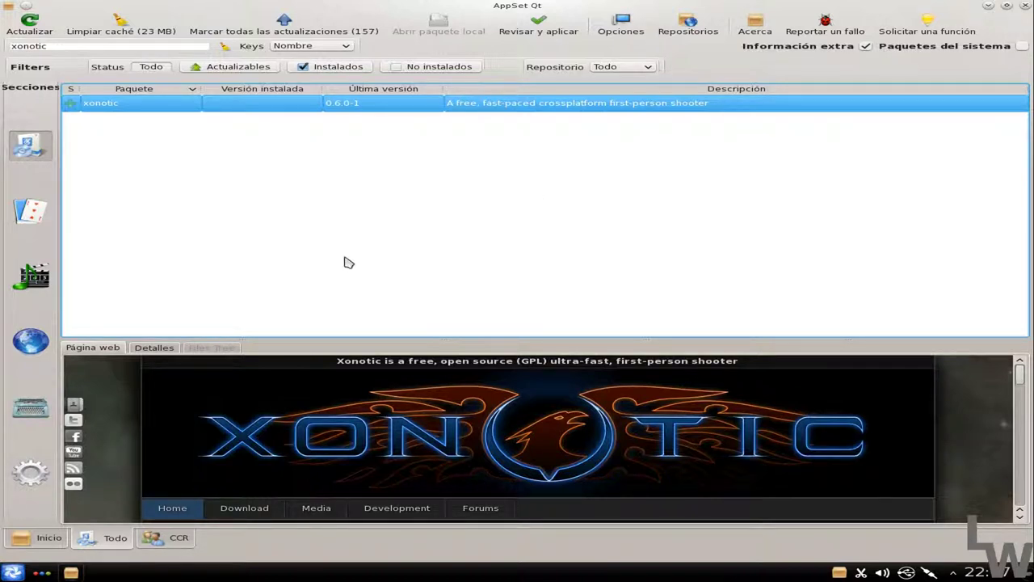
Step: List all packages of the Games section with the search text cleared, and close the package manager
{"action": "left_click", "coordinate": [50, 212]}
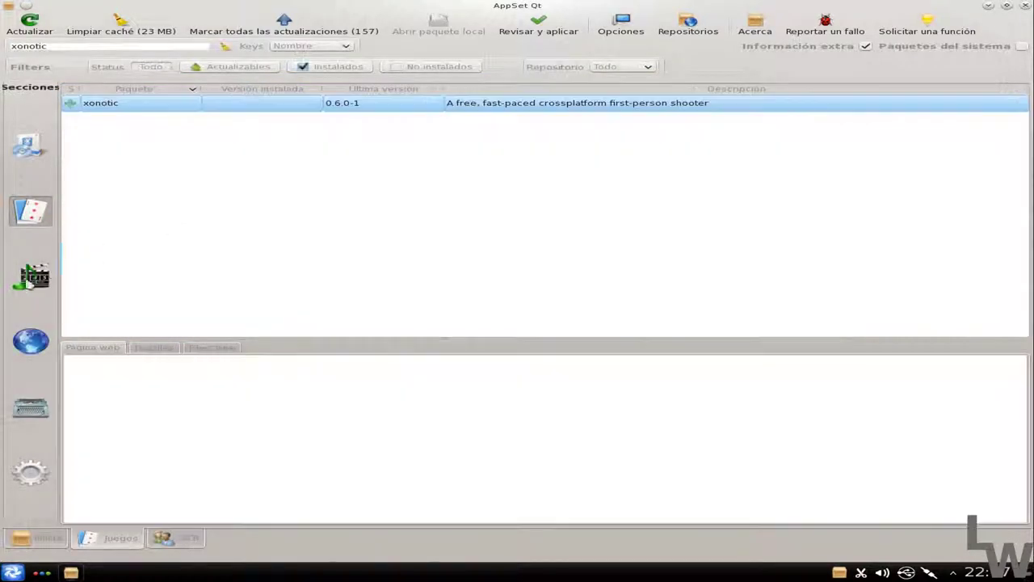
{"action": "double_click", "coordinate": [81, 47]}
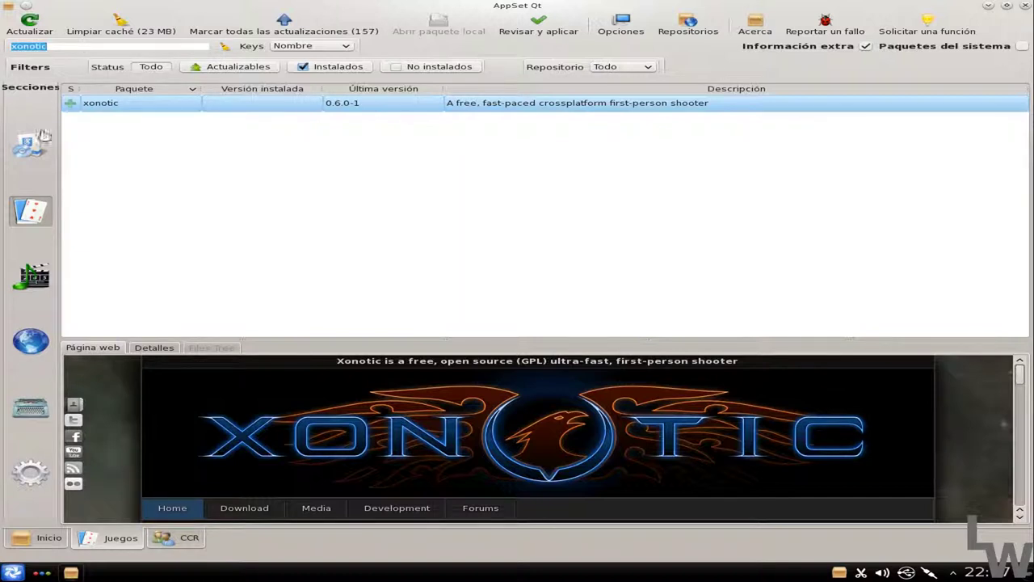
{"action": "key", "text": "BackSpace"}
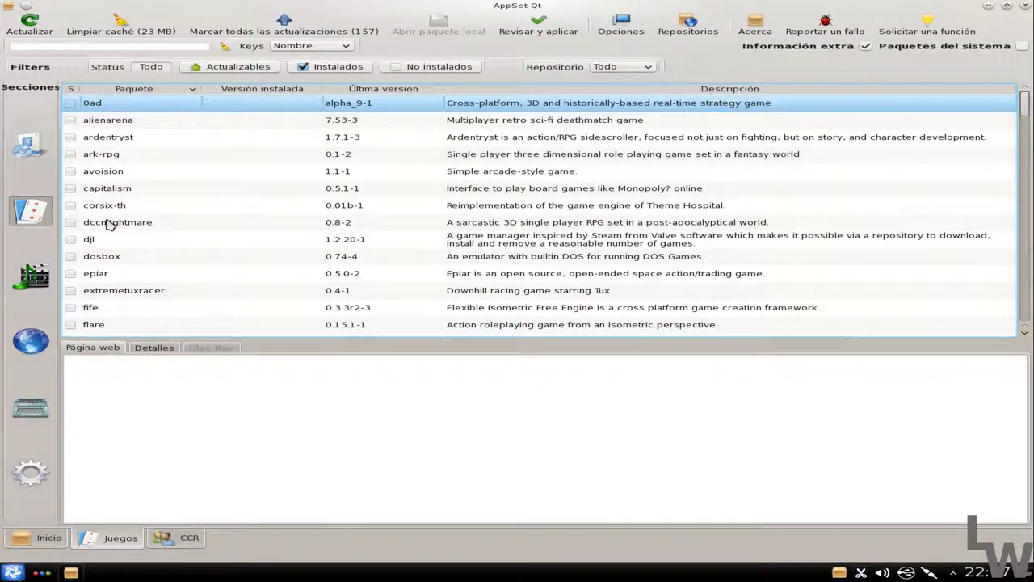
{"action": "left_click", "coordinate": [1021, 5]}
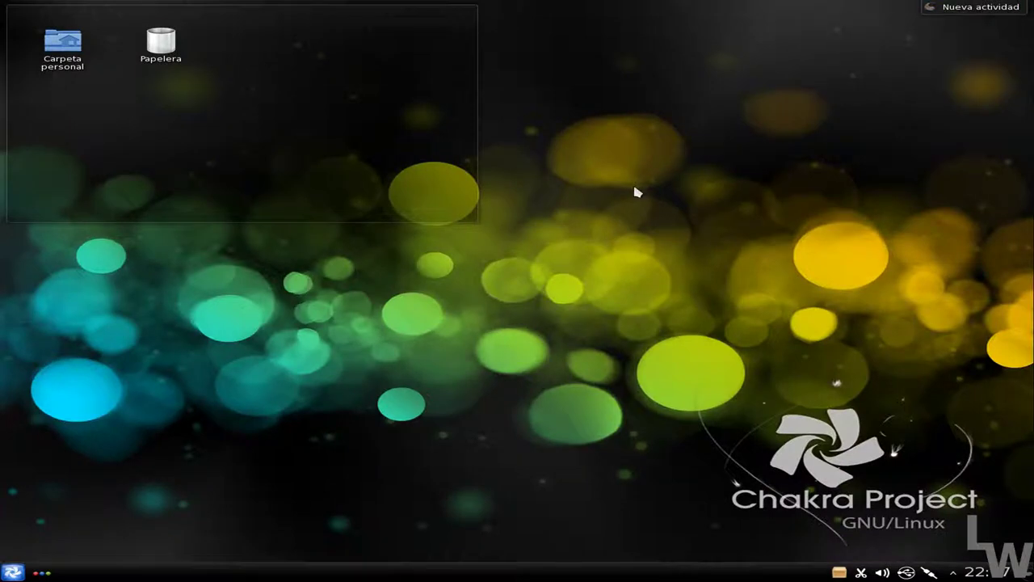
Step: Open the Bundle Manager and install the firefox 12.0 bundle
{"action": "left_click", "coordinate": [14, 571]}
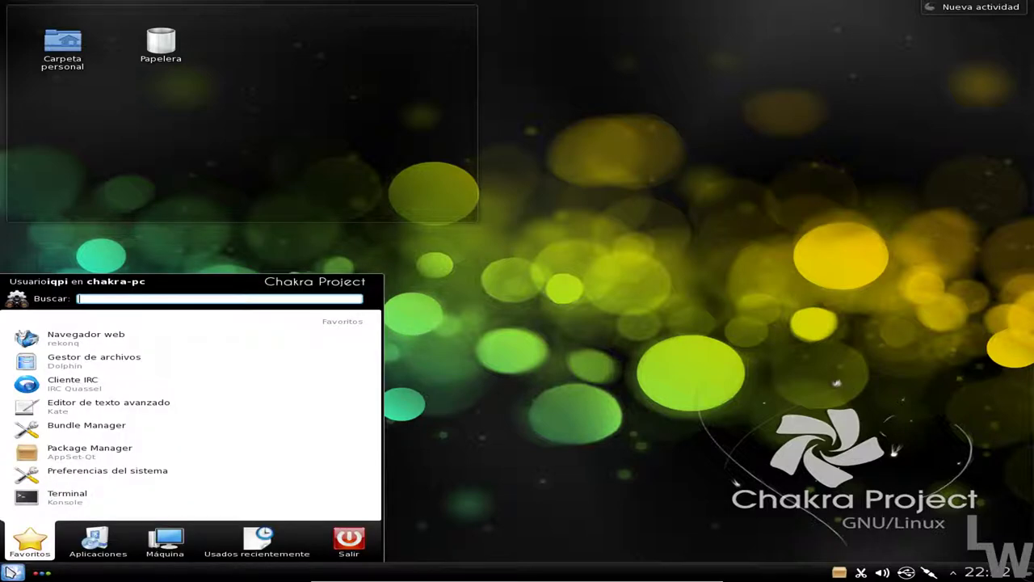
{"action": "left_click", "coordinate": [86, 428]}
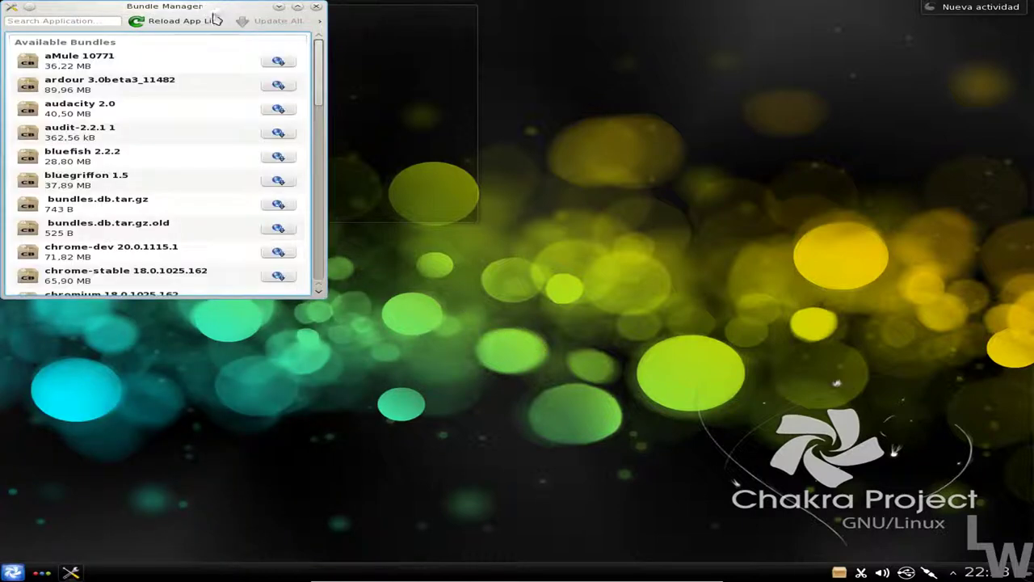
{"action": "left_click_drag", "start_coordinate": [205, 8], "coordinate": [307, 53]}
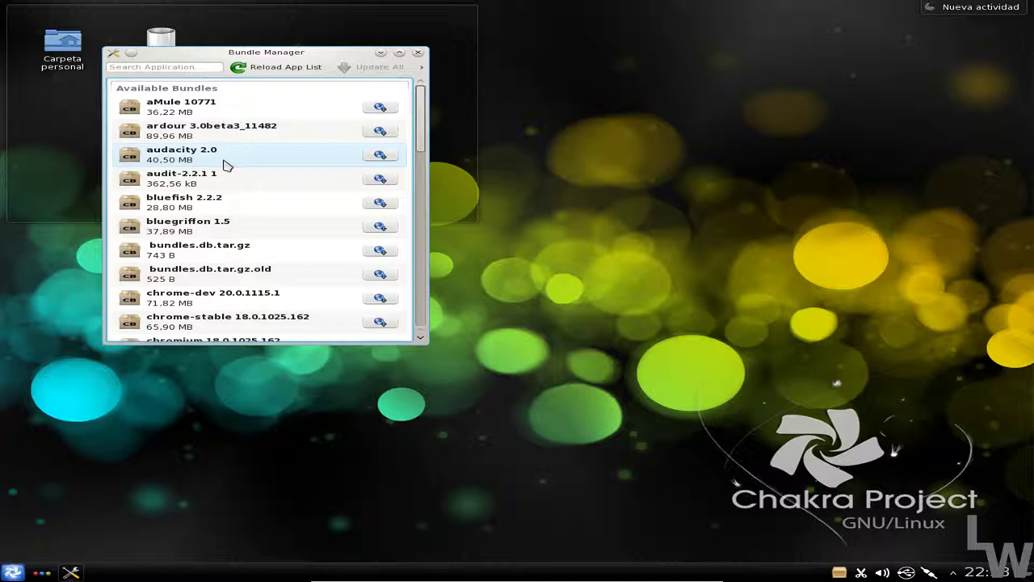
{"action": "scroll", "coordinate": [230, 166], "scroll_direction": "down", "scroll_amount": 5}
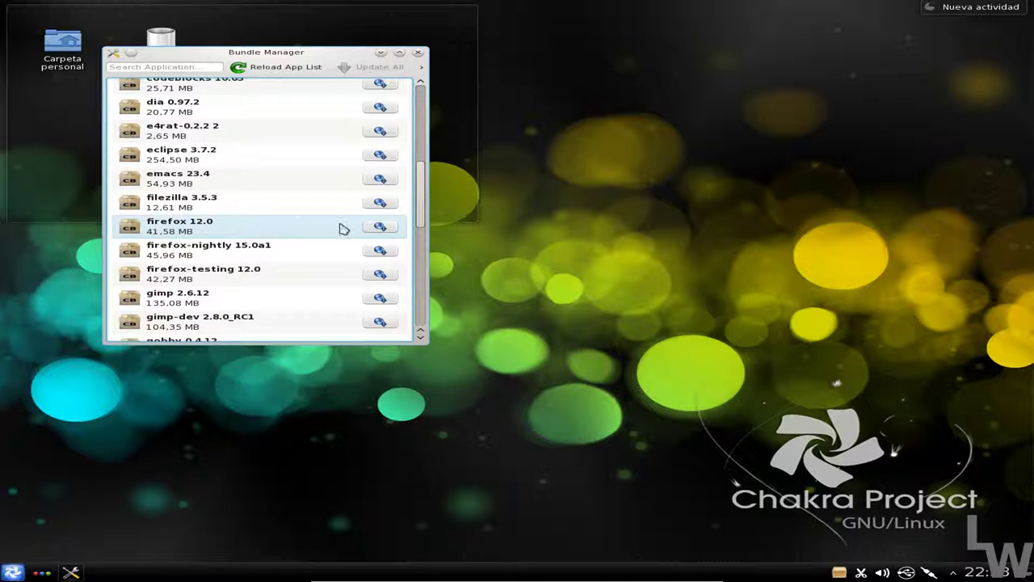
{"action": "left_click", "coordinate": [379, 229]}
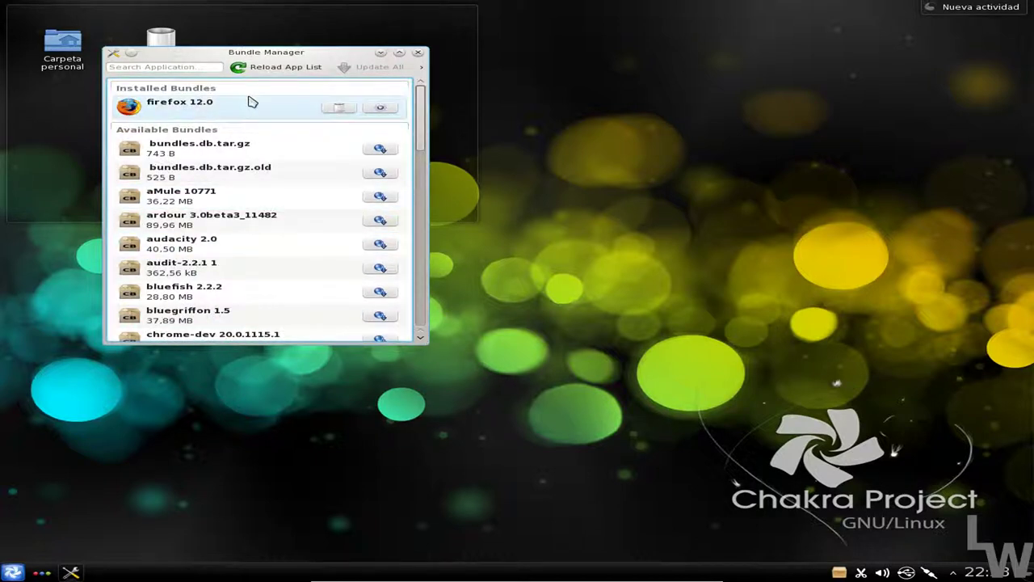
Step: Run the installed Firefox bundle, view its start page nearer the middle of the desktop, and close the browser
{"action": "left_click", "coordinate": [382, 111]}
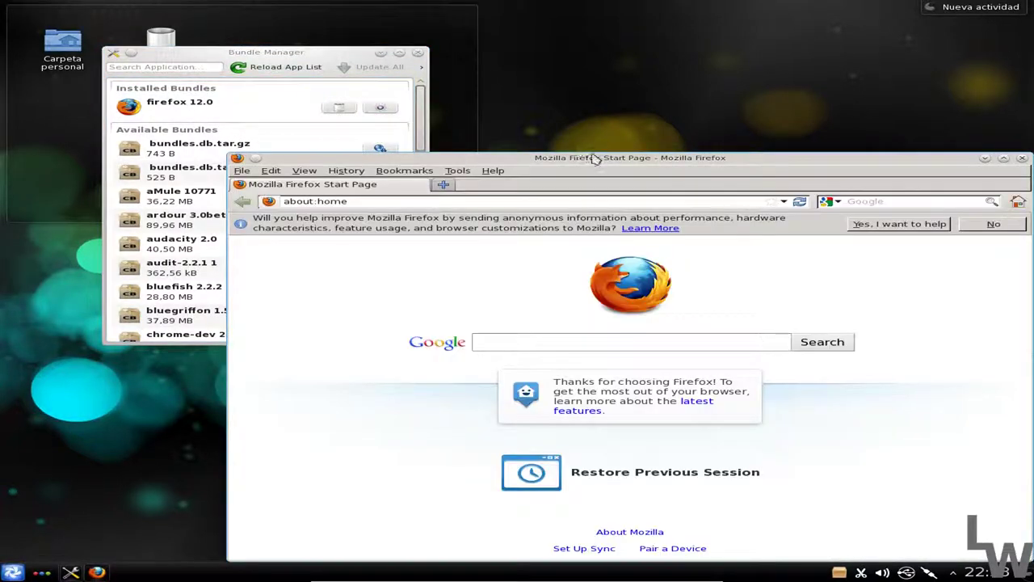
{"action": "left_click_drag", "start_coordinate": [598, 158], "coordinate": [521, 91]}
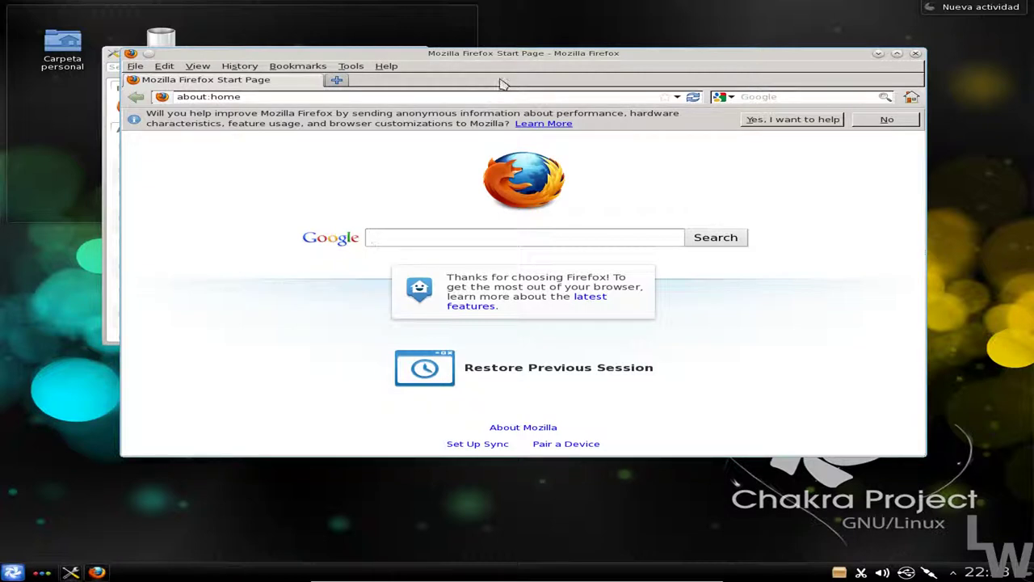
{"action": "left_click", "coordinate": [915, 53]}
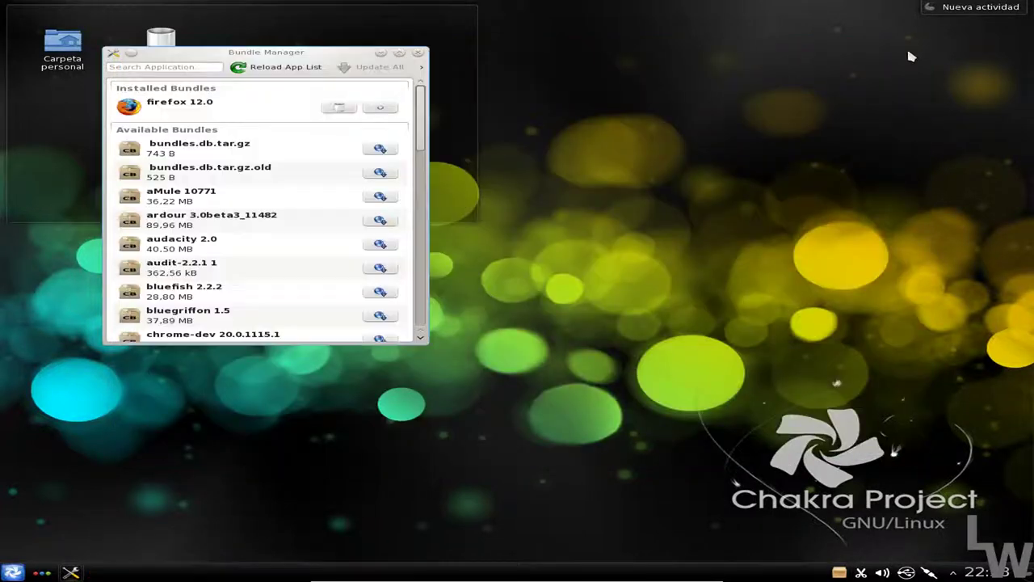
Step: Launch the QupZilla web browser from the Internet applications and maximize its window
{"action": "left_click", "coordinate": [13, 573]}
{"action": "left_click", "coordinate": [79, 551]}
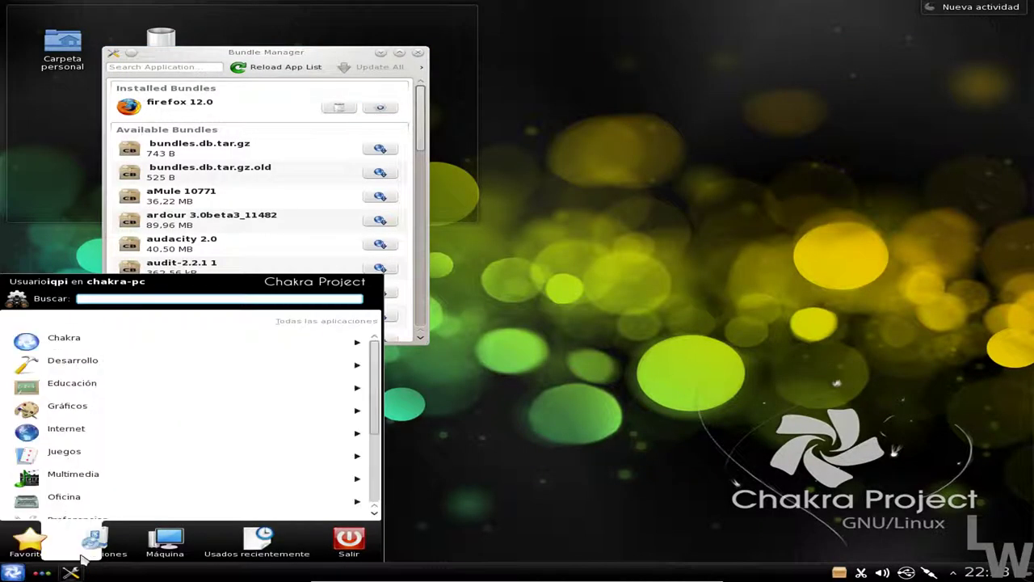
{"action": "scroll", "coordinate": [51, 455], "scroll_direction": "down", "scroll_amount": 1}
{"action": "left_click", "coordinate": [75, 419]}
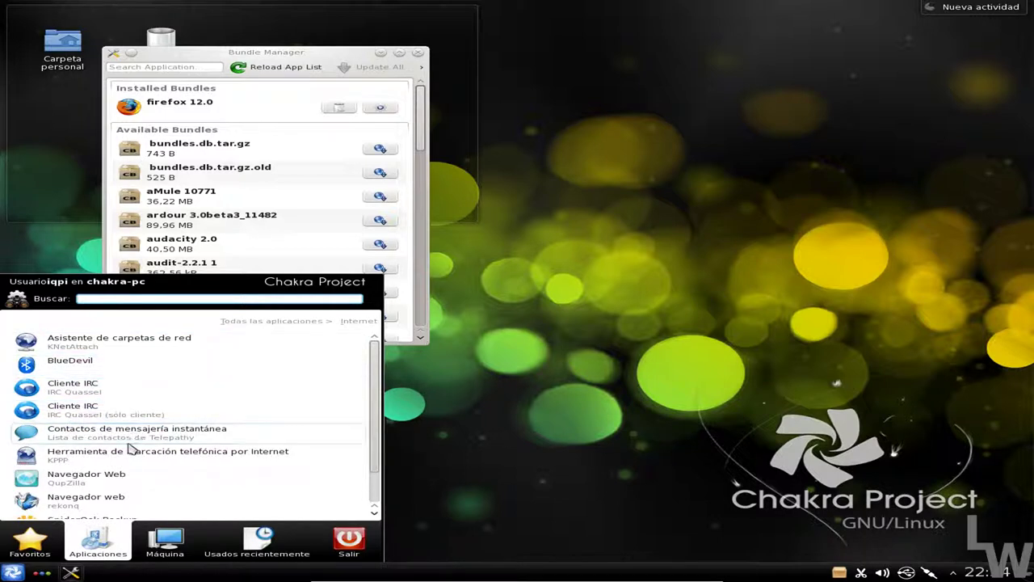
{"action": "scroll", "coordinate": [134, 476], "scroll_direction": "down", "scroll_amount": 1}
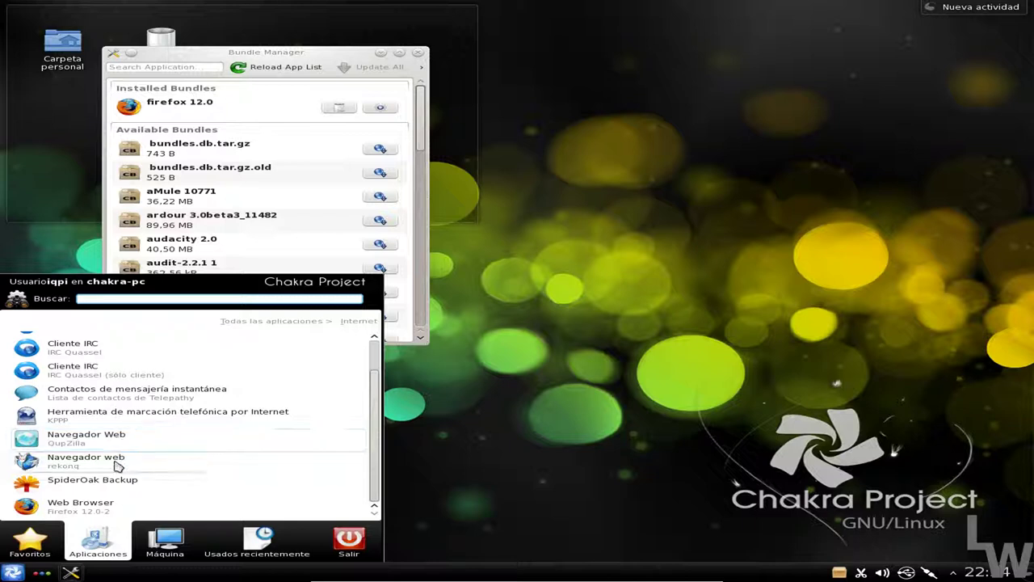
{"action": "left_click", "coordinate": [95, 466]}
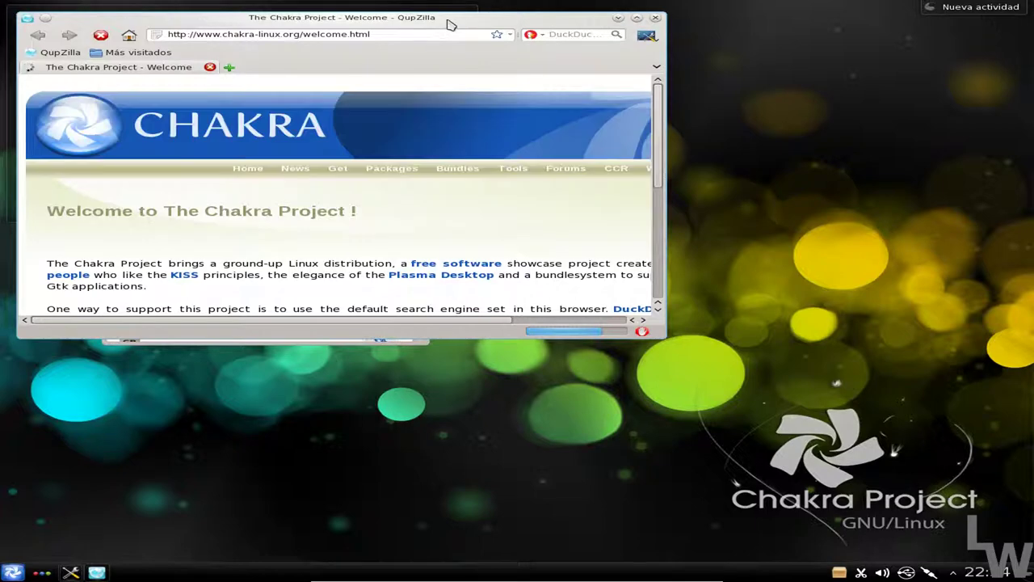
{"action": "left_click_drag", "start_coordinate": [450, 22], "coordinate": [501, 63]}
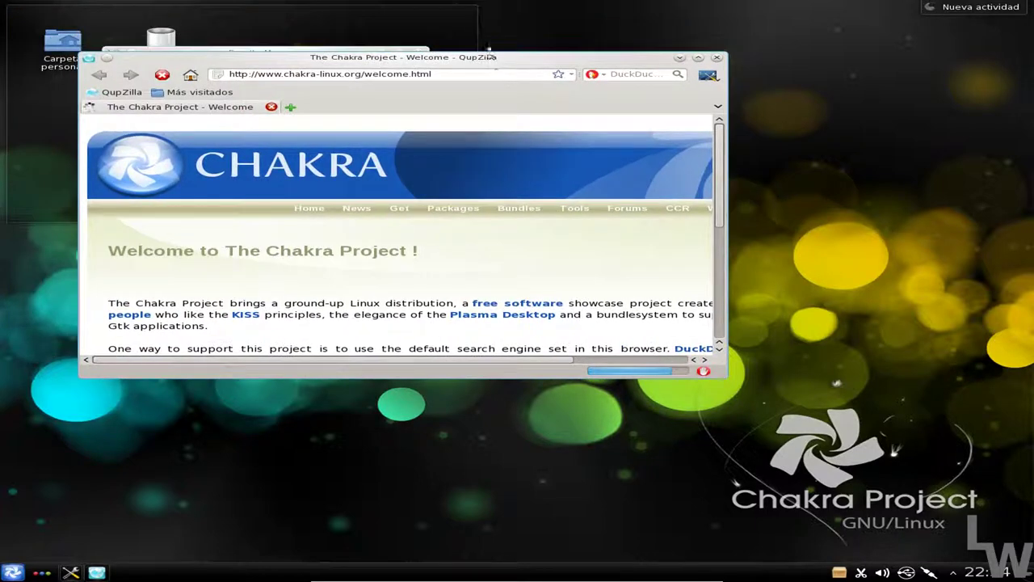
{"action": "double_click", "coordinate": [493, 60]}
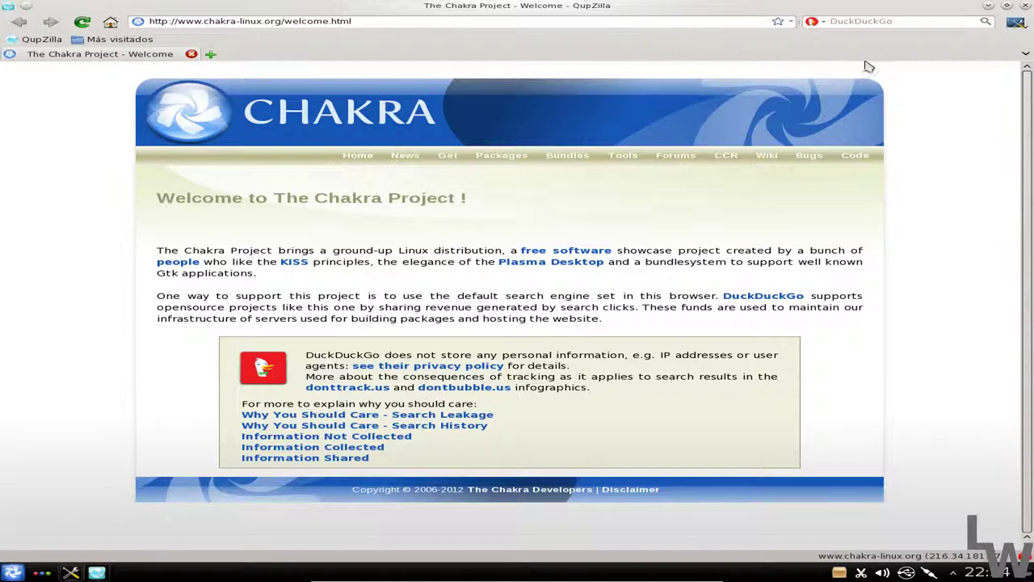
Step: Close QupZilla and the Bundle Manager to return to the empty desktop
{"action": "left_click", "coordinate": [1024, 6]}
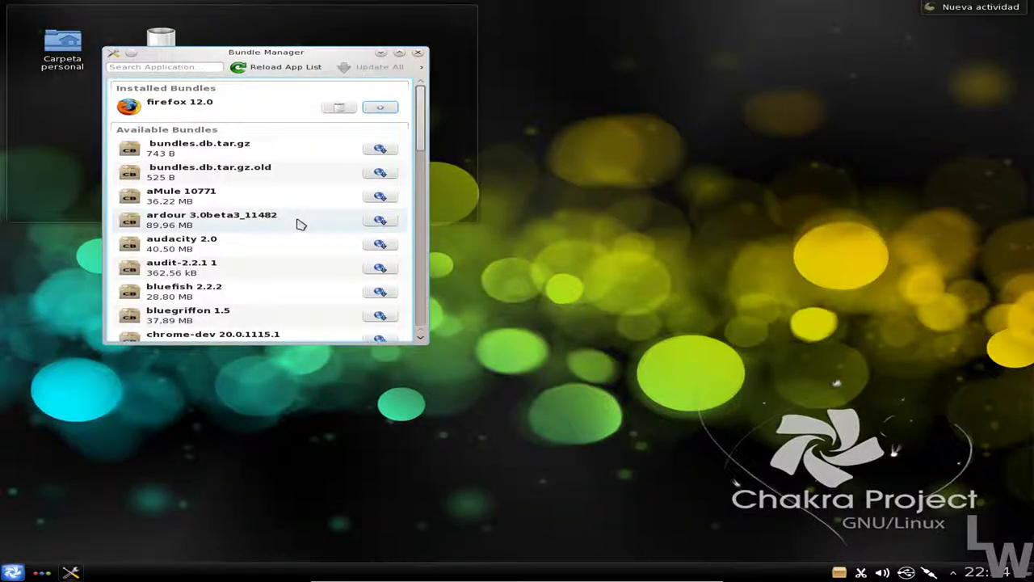
{"action": "left_click_drag", "start_coordinate": [315, 54], "coordinate": [428, 104]}
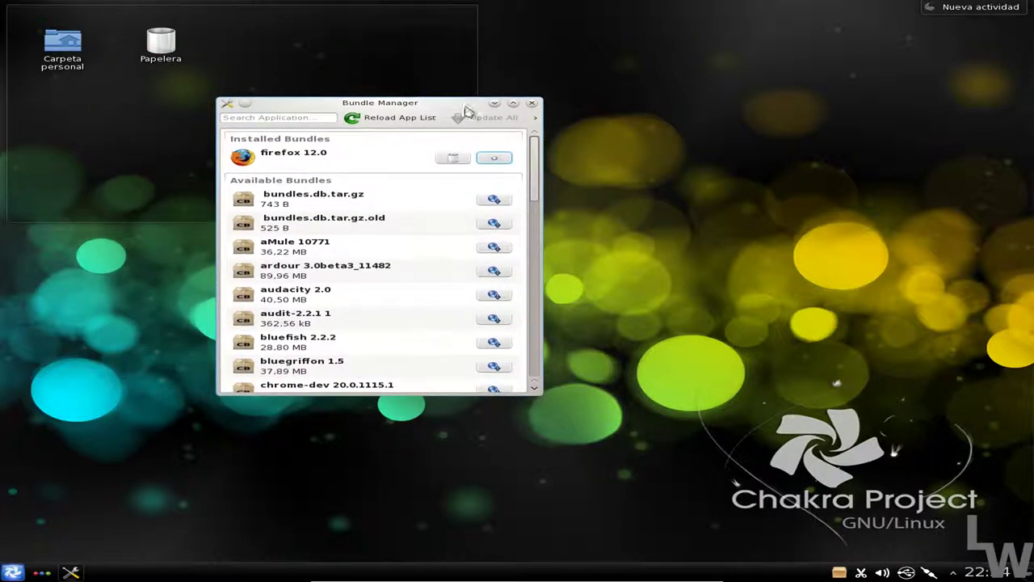
{"action": "left_click", "coordinate": [533, 104]}
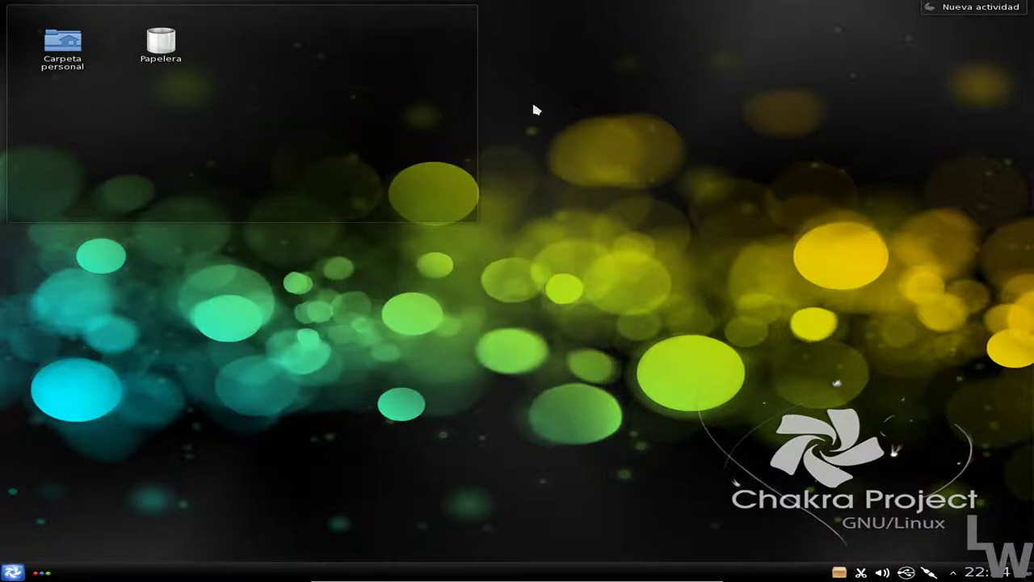